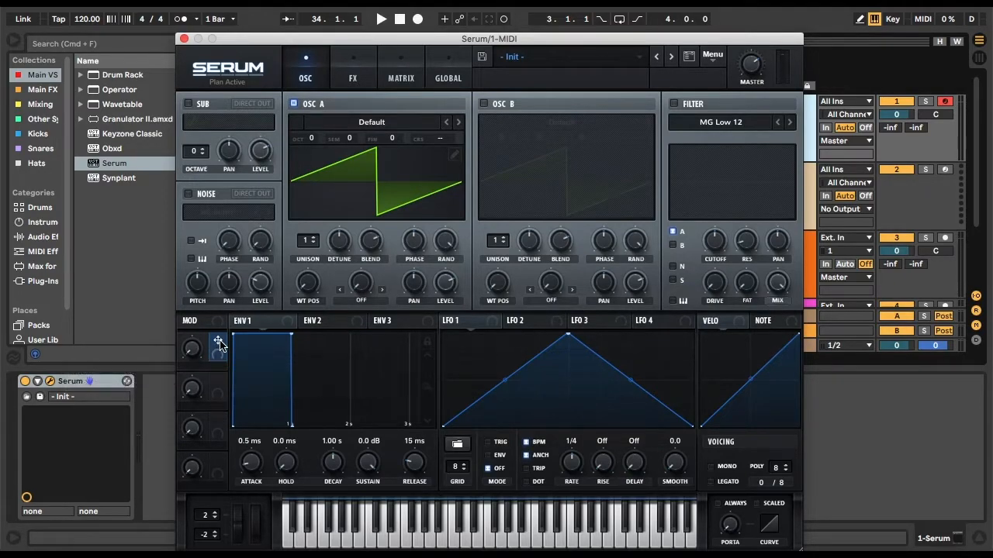
- Set oscillator A to 5 unison voices and map Macro 1 to its detune, fine tuning and coarse pitch, sweeping the macro
left_click_drag(219, 345, 343, 248)
mouse_move(314, 245)
left_mouse_down()
mouse_move(314, 231)
mouse_move(314, 247)
left_mouse_up()
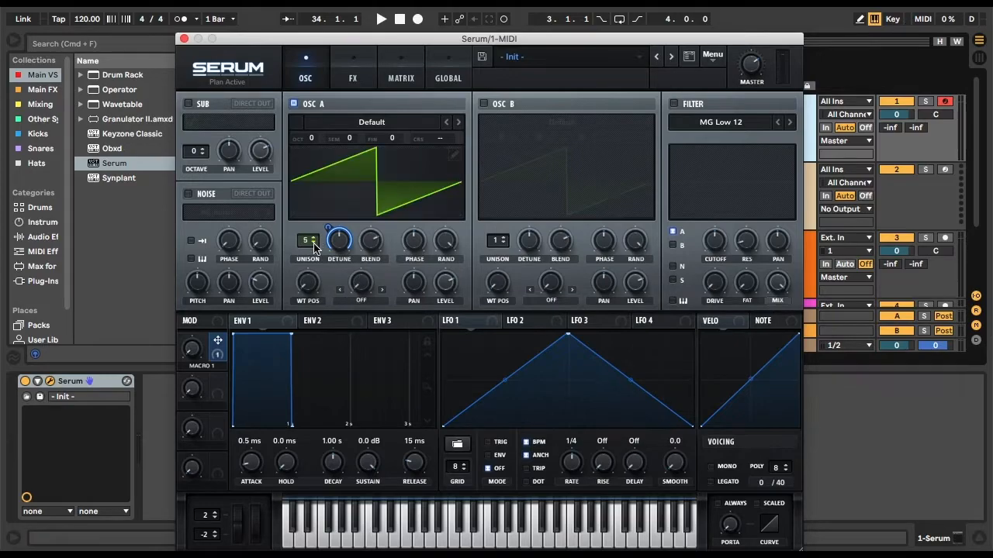
mouse_move(218, 342)
mouse_move(217, 340)
left_mouse_down()
mouse_move(456, 222)
mouse_move(450, 149)
mouse_move(440, 141)
mouse_move(617, 141)
left_mouse_up()
left_click_drag(219, 340, 385, 142)
left_click_drag(218, 341, 395, 144)
left_click_drag(219, 341, 387, 140)
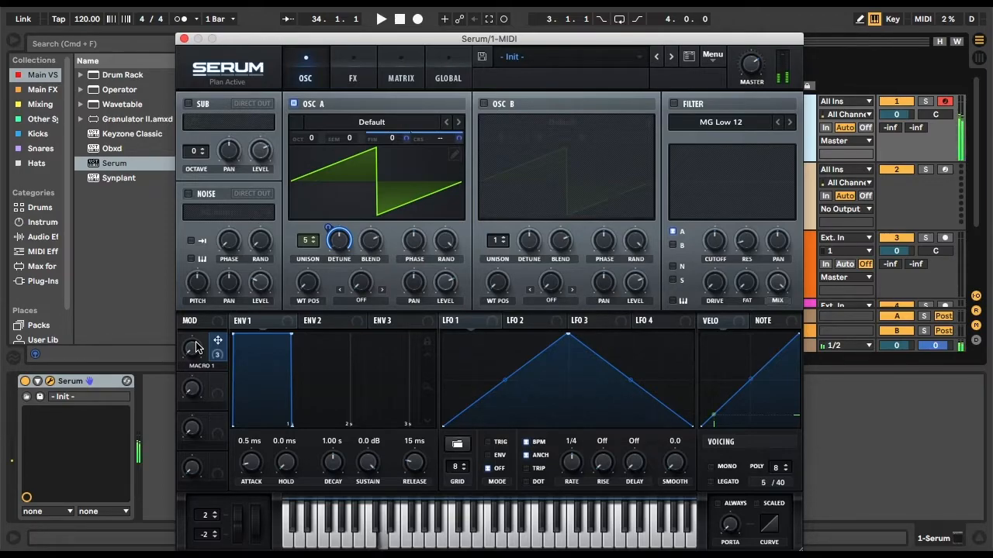
left_click_drag(196, 347, 206, 324)
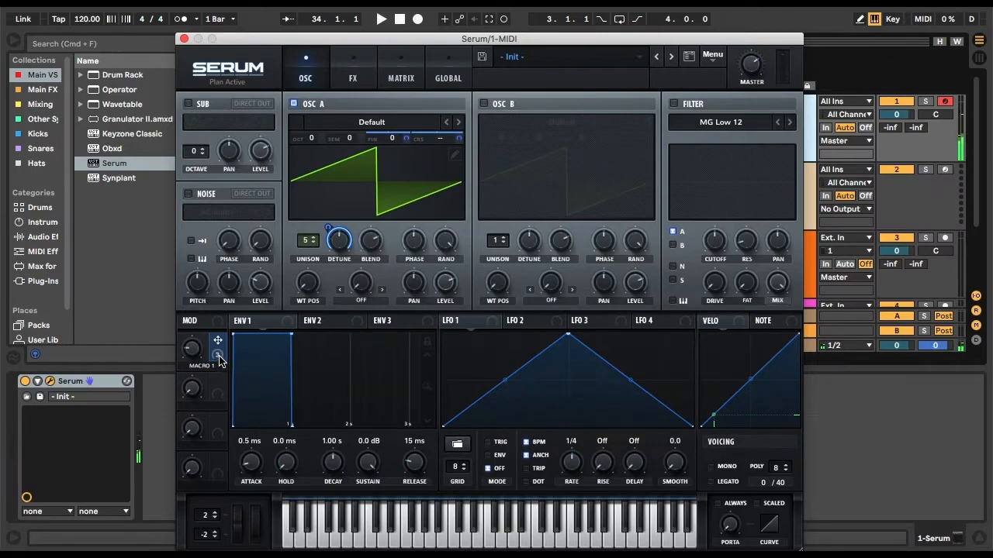
- Map Macro 1 to oscillator A's blend, phase, random, wavetable position and warp amount, with the warp mode set to Sync
mouse_move(220, 357)
left_click_drag(220, 351, 373, 243)
left_click_drag(224, 356, 413, 242)
mouse_move(221, 355)
left_mouse_down()
mouse_move(493, 250)
mouse_move(447, 243)
left_mouse_up()
mouse_move(214, 355)
left_mouse_down()
mouse_move(318, 293)
mouse_move(309, 284)
left_mouse_up()
left_click_drag(216, 351, 363, 294)
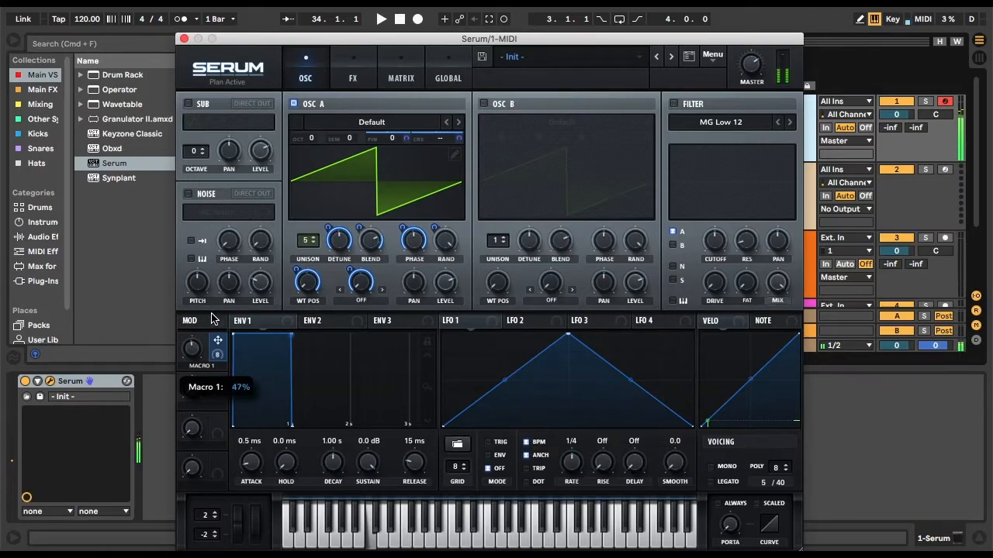
left_click(382, 292)
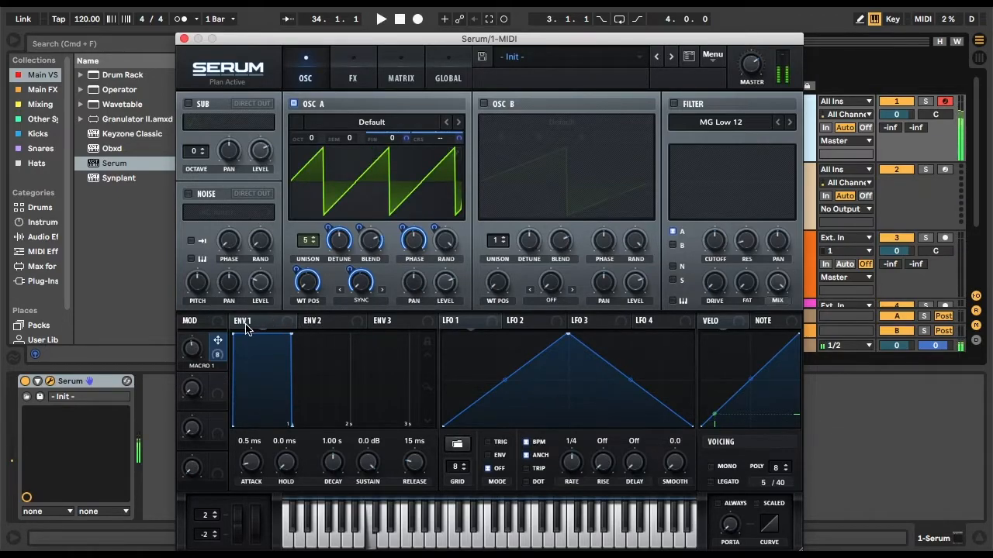
left_click_drag(199, 350, 209, 380)
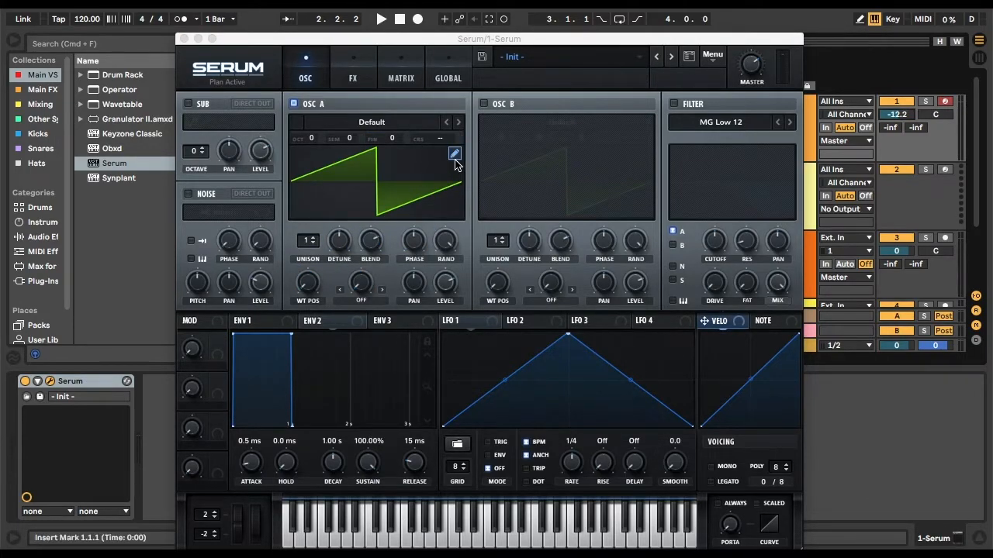
- Generate a custom wavetable for oscillator A from the quoted text formula "hiuhsdiuahsdjkhkjrb" and leave the table editor
left_click(455, 154)
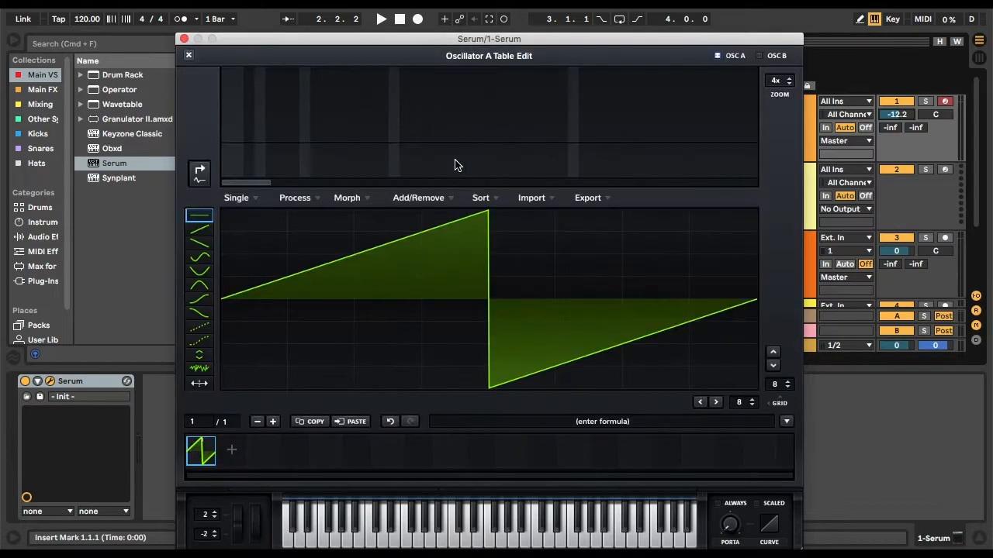
left_click(661, 421)
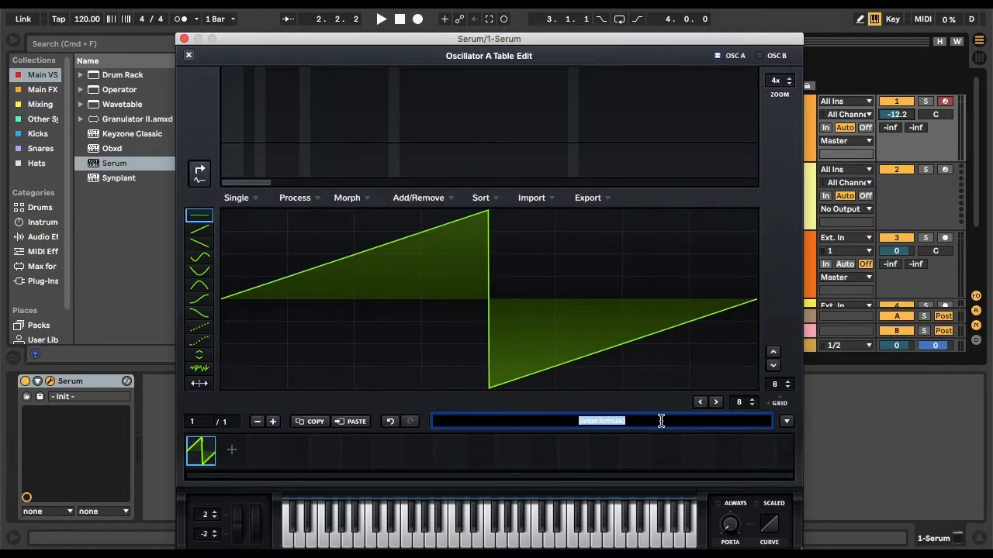
type("\"hiuhsdiuahsdjkhkjrb\"")
key("Return")
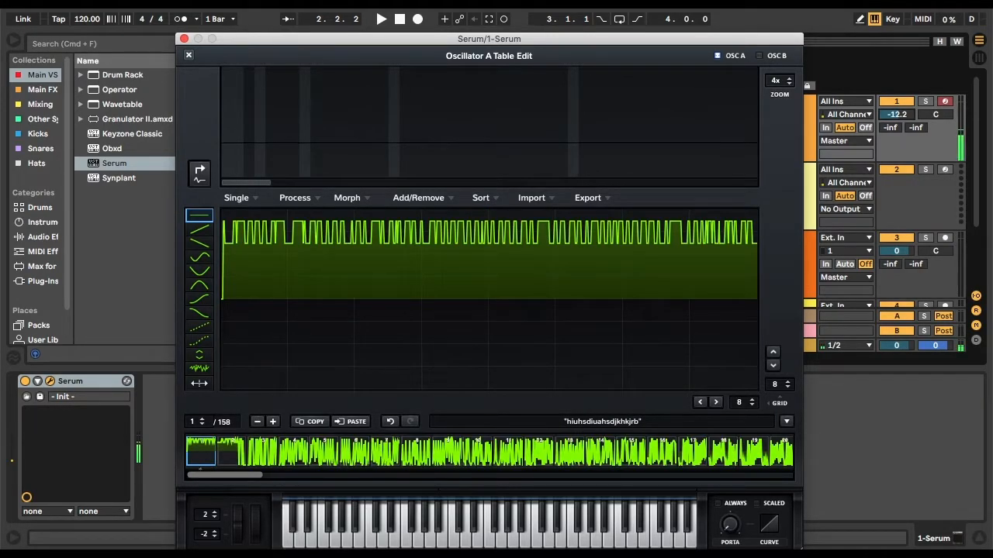
left_click(188, 55)
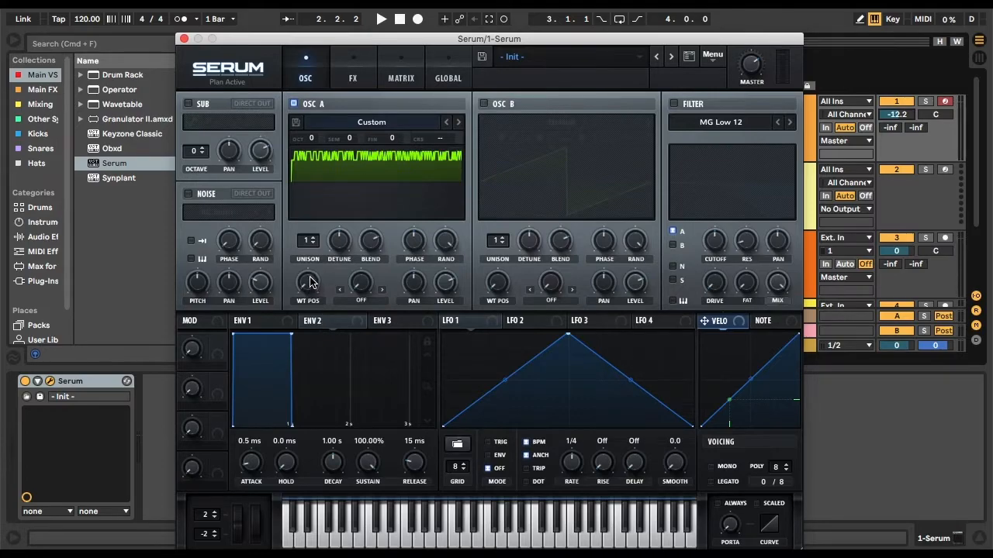
- Set envelope 2's sustain to 0% and assign the envelope to oscillator A's wavetable position
left_click_drag(368, 461, 368, 551)
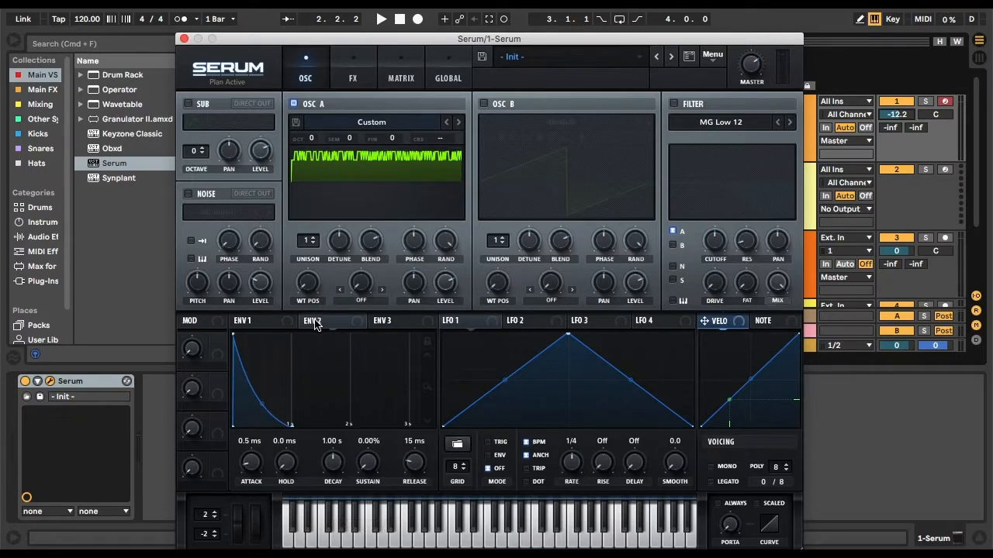
left_click_drag(306, 321, 307, 284)
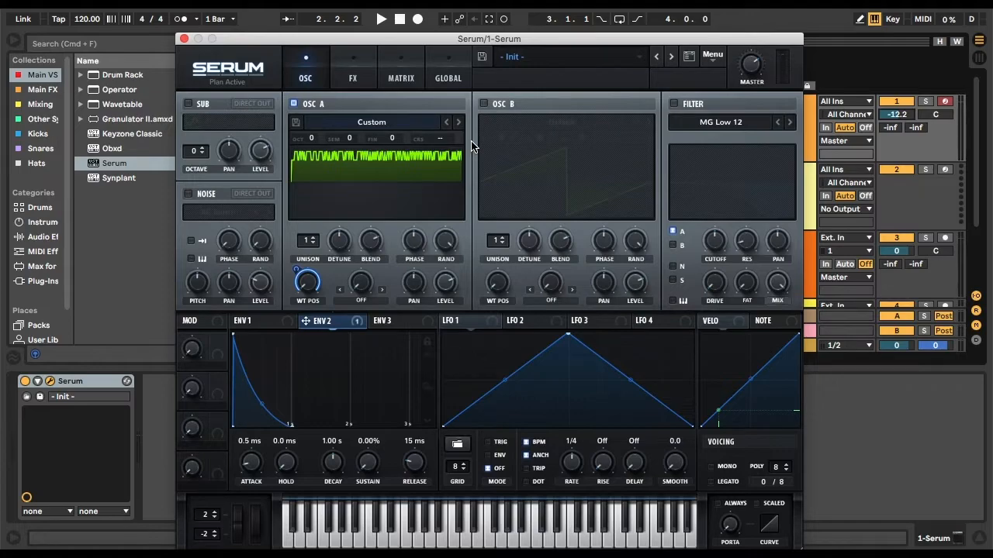
- Remove the nearly flat frames 31 to 37 from oscillator A's wavetable in the table editor
mouse_move(454, 157)
left_click(454, 156)
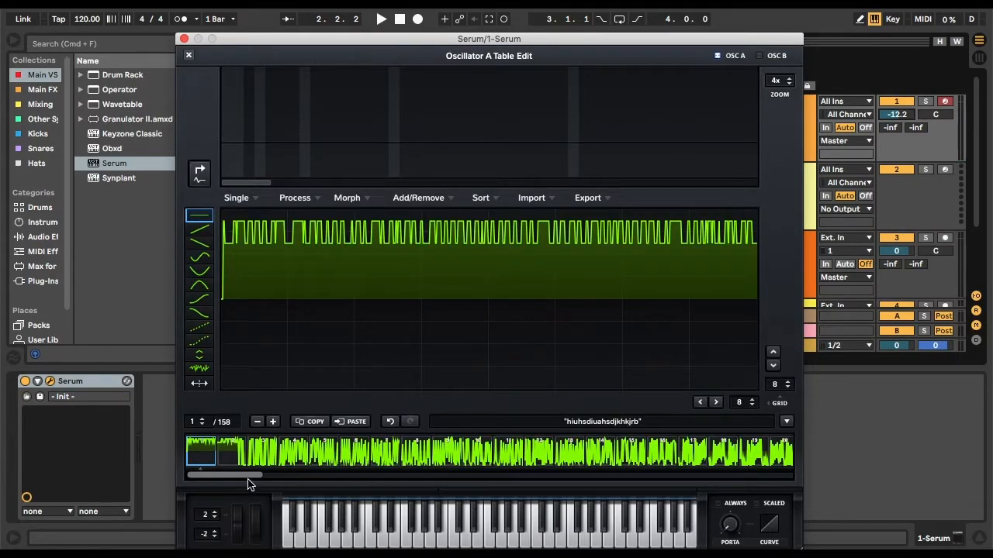
left_click_drag(249, 478, 361, 475)
left_click(390, 455)
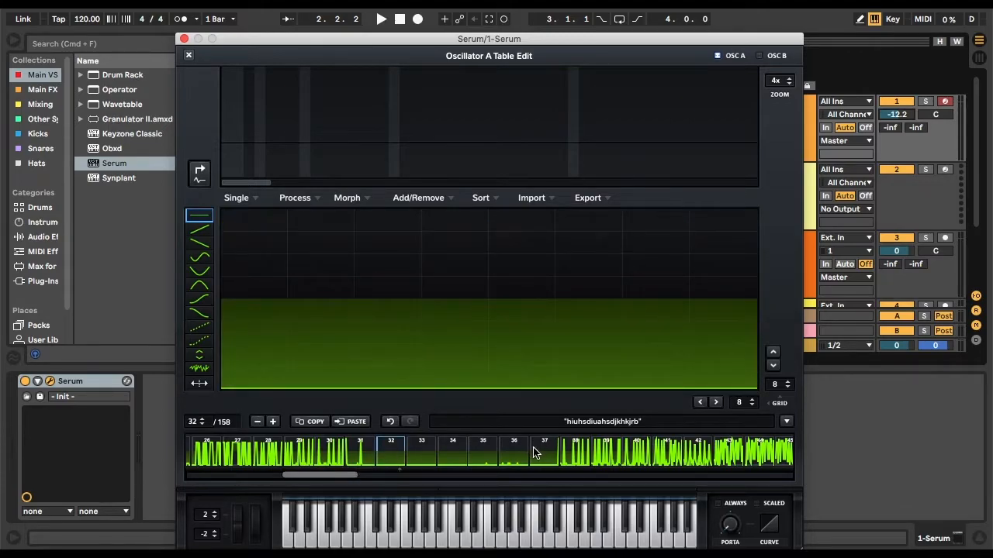
left_click(367, 456)
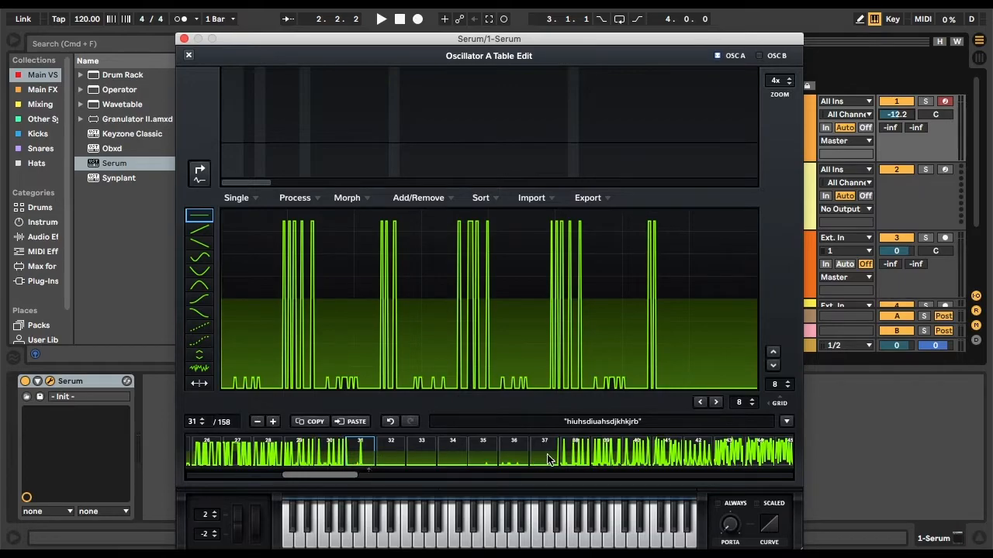
left_click(450, 202)
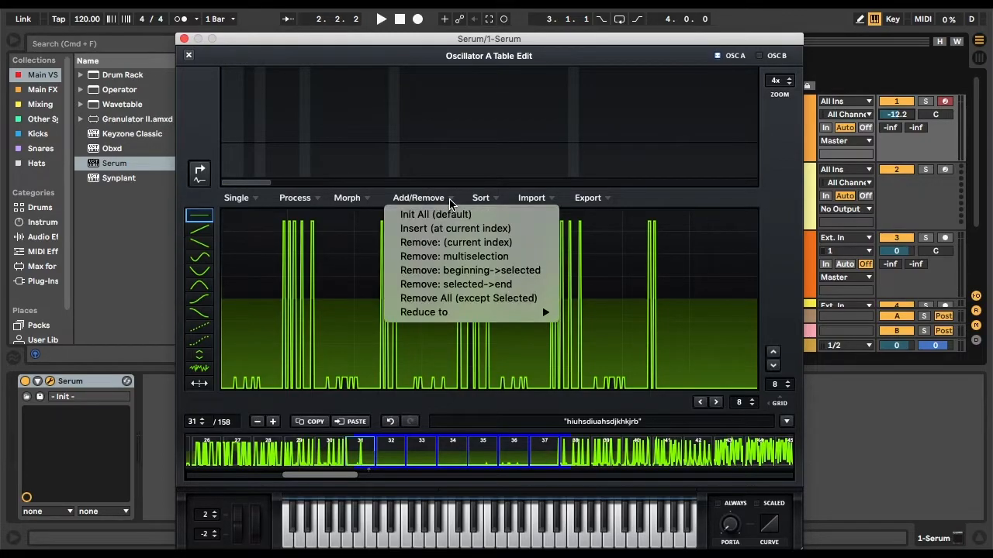
left_click(450, 263)
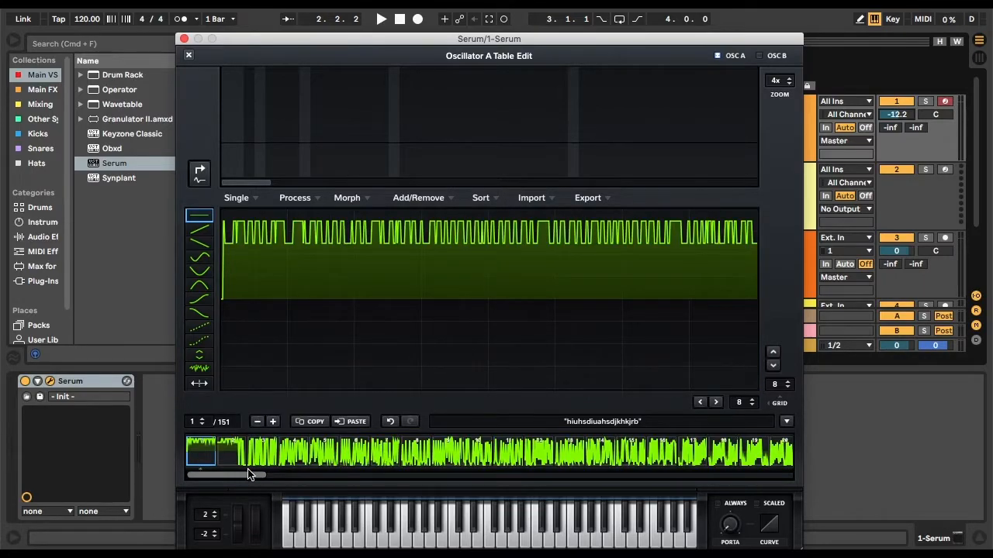
- Remove the nearly flat frames 88 to 103 from the wavetable as a multiselection
left_click_drag(255, 471, 575, 479)
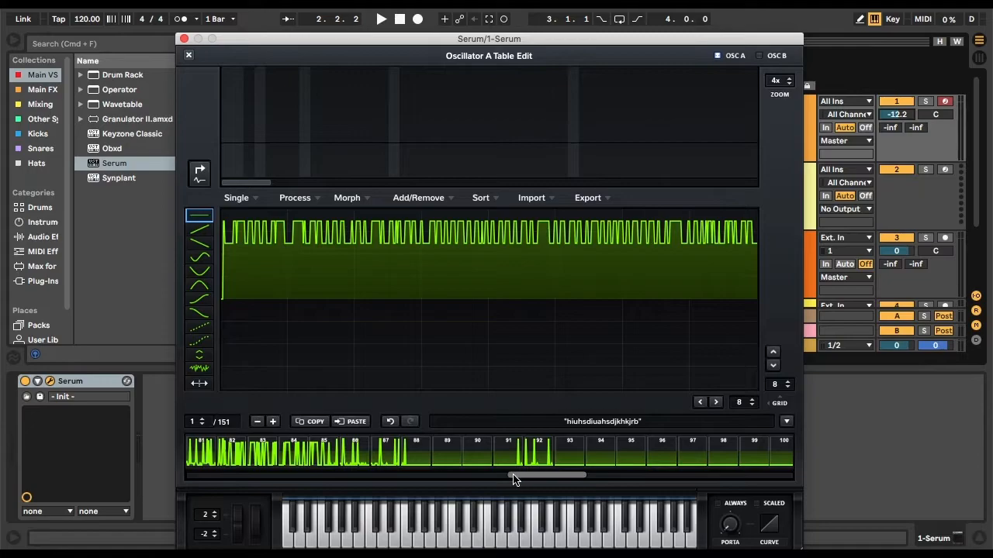
mouse_move(574, 476)
left_mouse_down()
mouse_move(613, 476)
mouse_move(581, 475)
mouse_move(610, 473)
mouse_move(591, 471)
left_mouse_up()
left_click(275, 454)
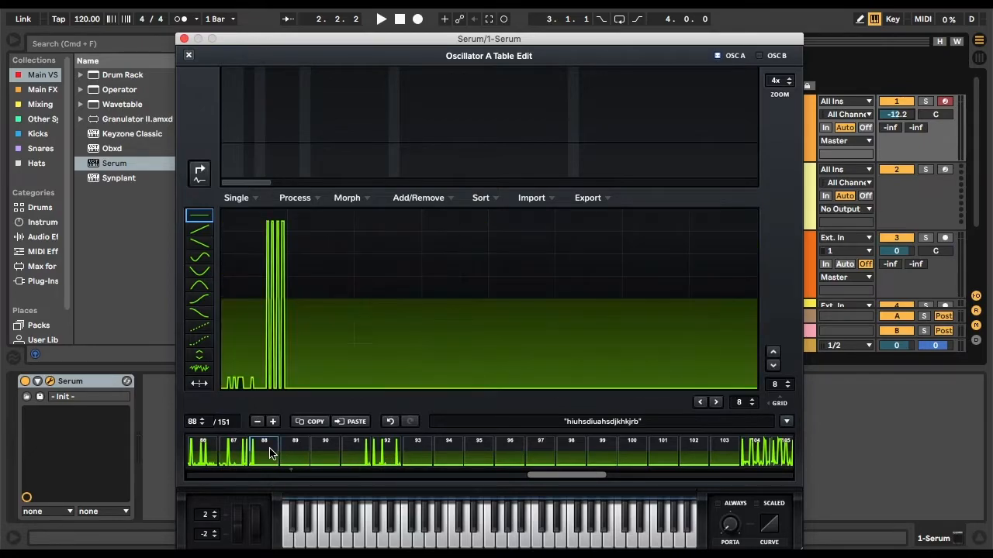
left_click(719, 452, "shift")
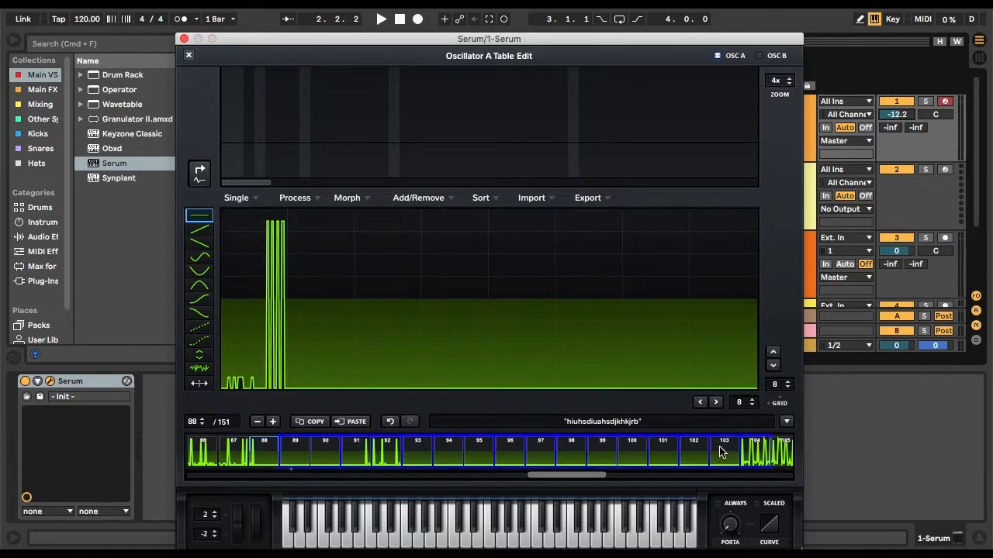
left_click(447, 198)
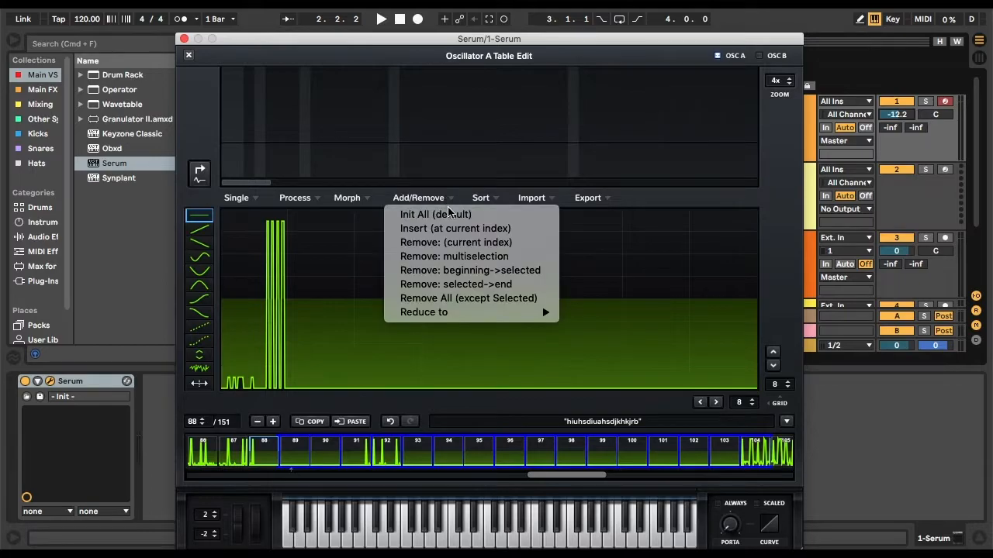
left_click(442, 256)
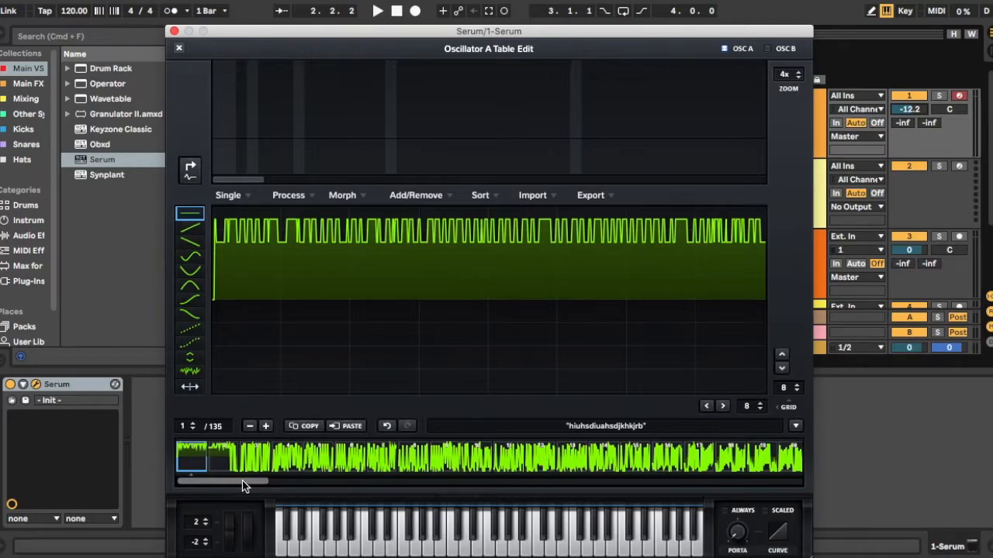
- Remove the nearly flat frames 102 to 111 from the wavetable
left_click_drag(248, 486, 687, 463)
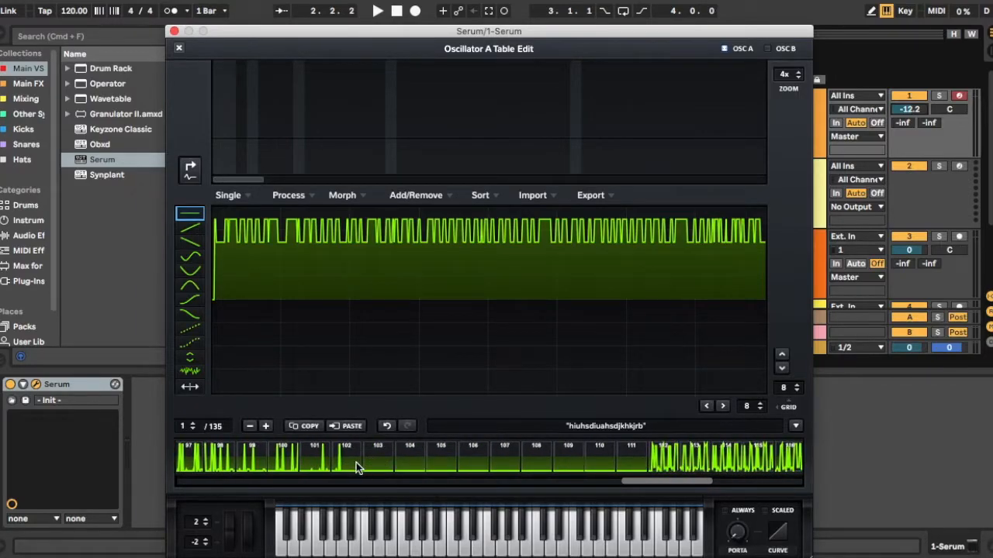
left_click_drag(356, 462, 630, 450)
left_click(458, 196)
left_click(490, 268)
- Remove the remaining flat frames near the end of the wavetable
left_click_drag(252, 481, 786, 467)
left_click(444, 195)
left_click(490, 267)
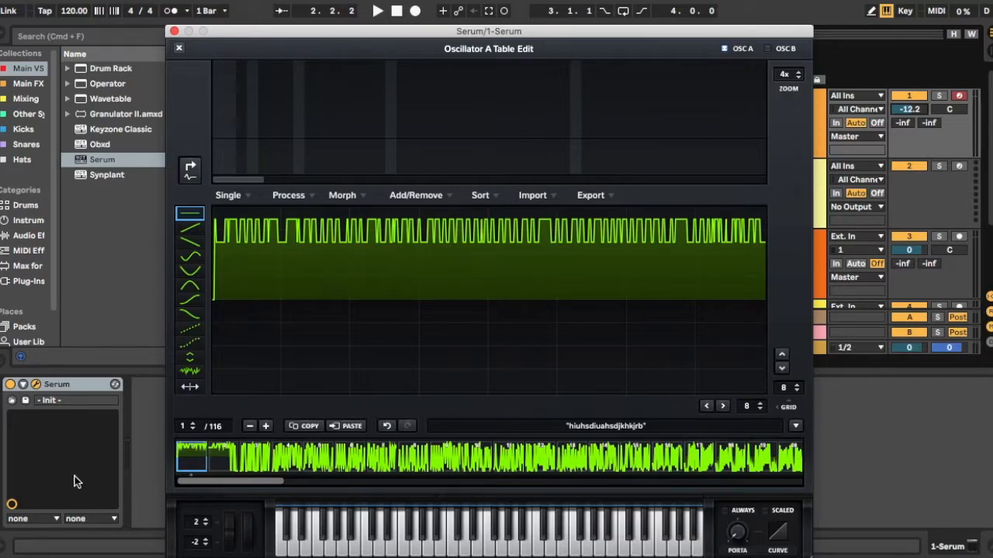
- Apply a Crossfade morph across all wavetable frames from first to last and leave the table editor
left_click_drag(203, 480, 736, 484)
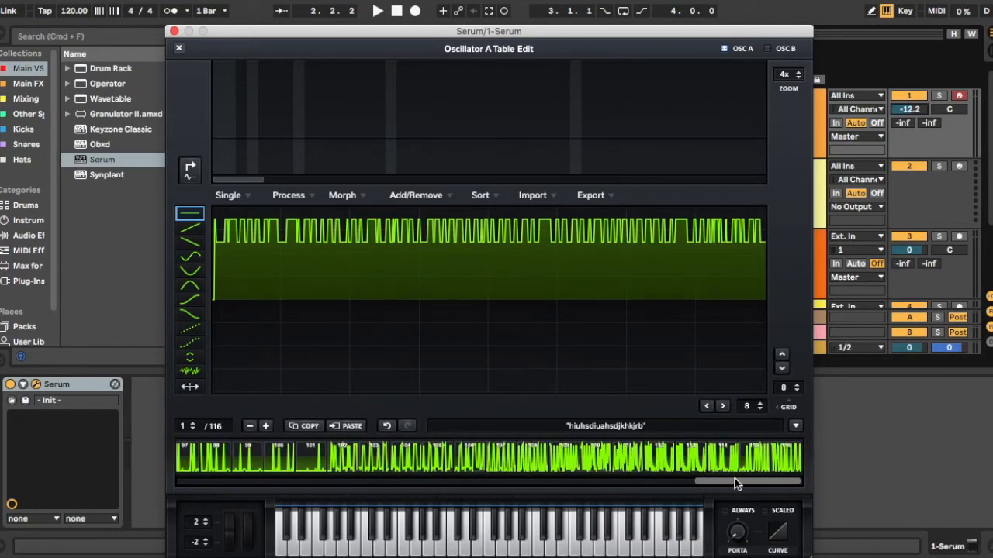
left_click_drag(758, 478, 208, 474)
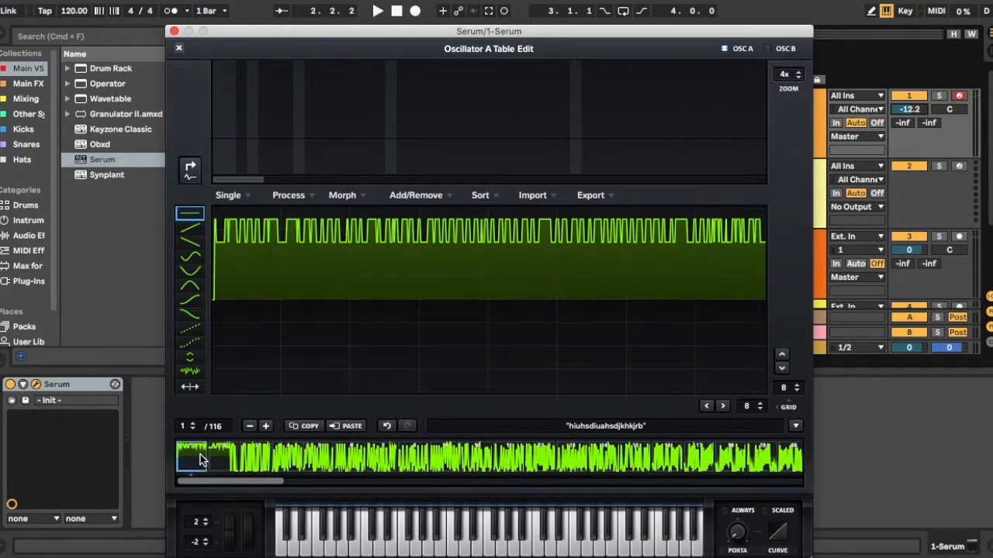
left_click_drag(223, 480, 803, 454)
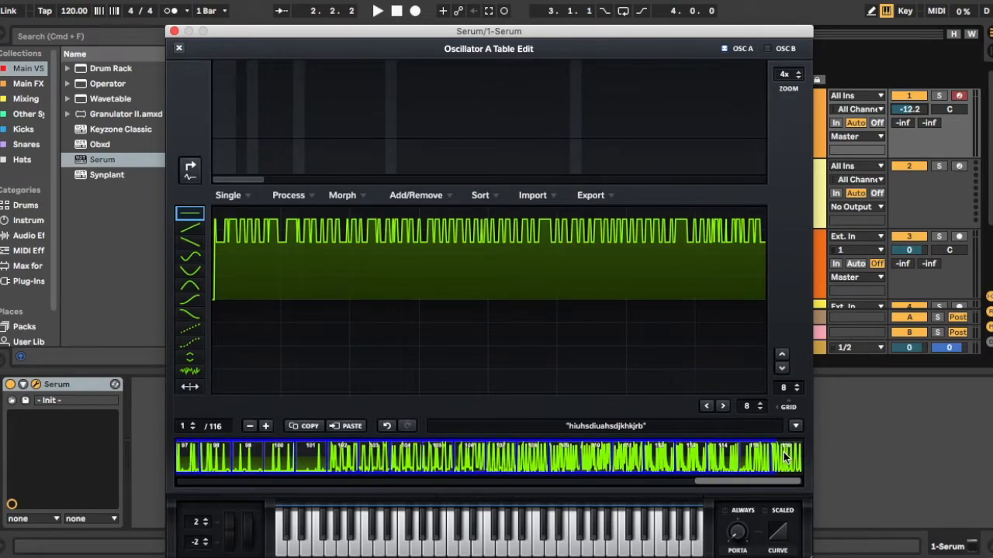
left_click(361, 197)
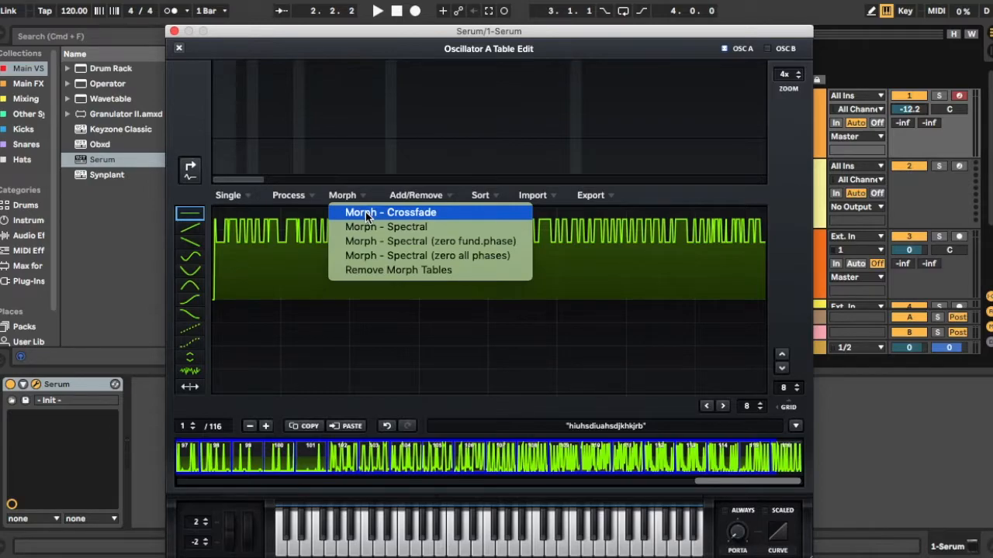
left_click(365, 213)
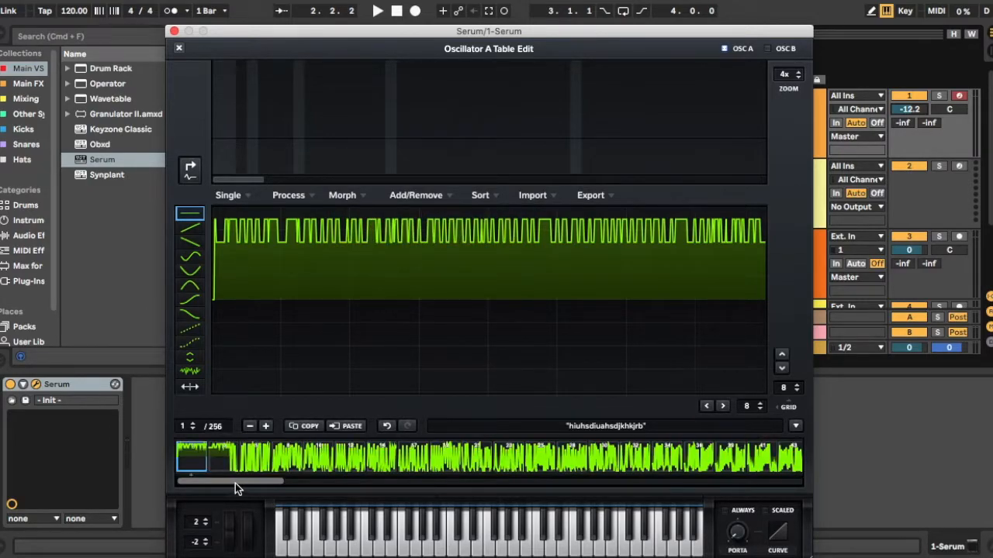
left_click_drag(235, 481, 161, 462)
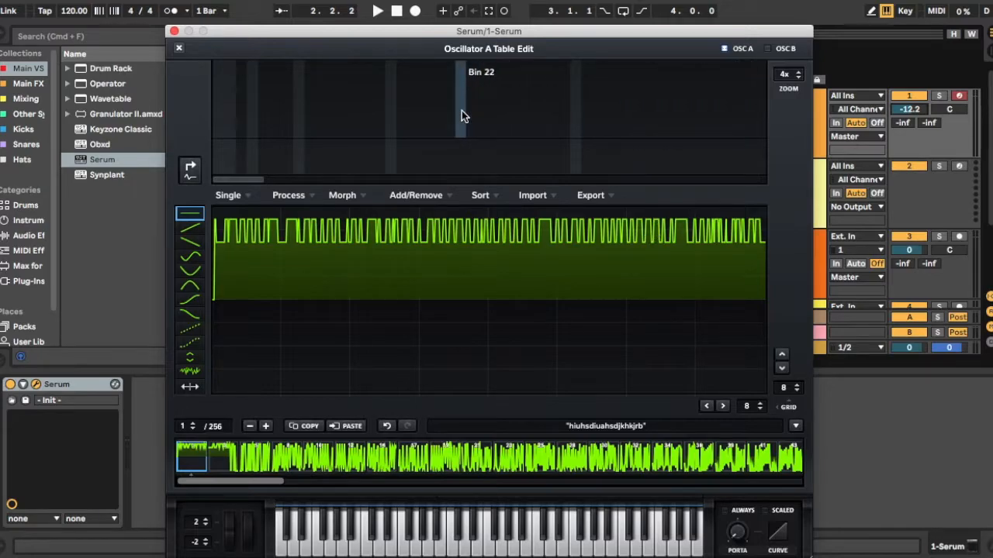
left_click(180, 49)
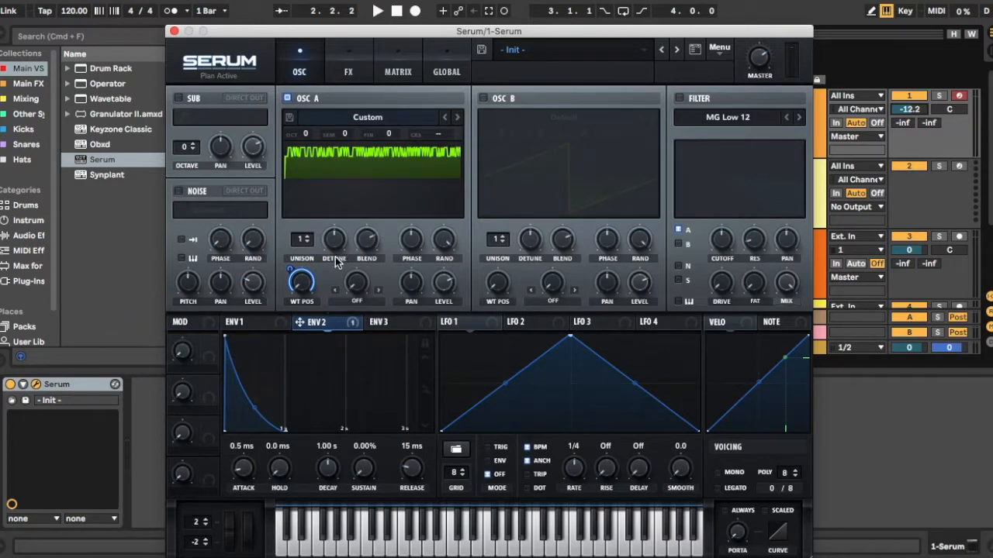
- Set oscillator A to 5 unison voices and adjust envelope 2's modulation of its wavetable position
scroll(311, 241, "up", 4)
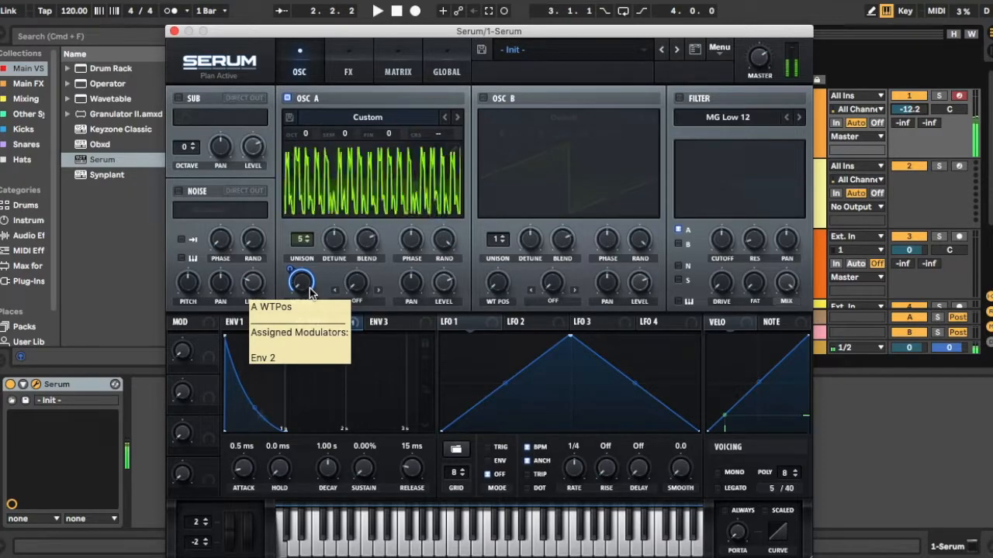
left_click_drag(302, 287, 303, 284)
left_click_drag(302, 284, 301, 281)
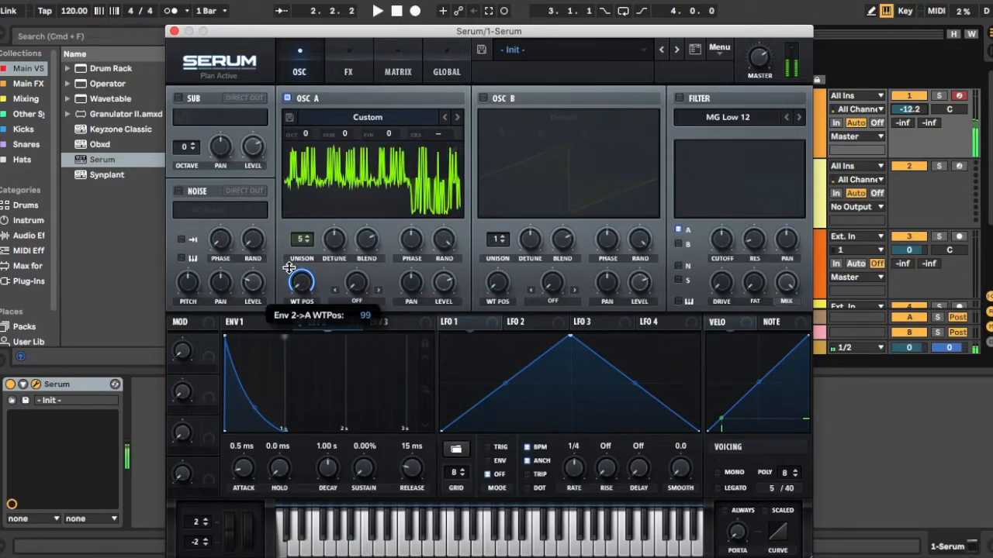
left_click_drag(305, 281, 302, 284)
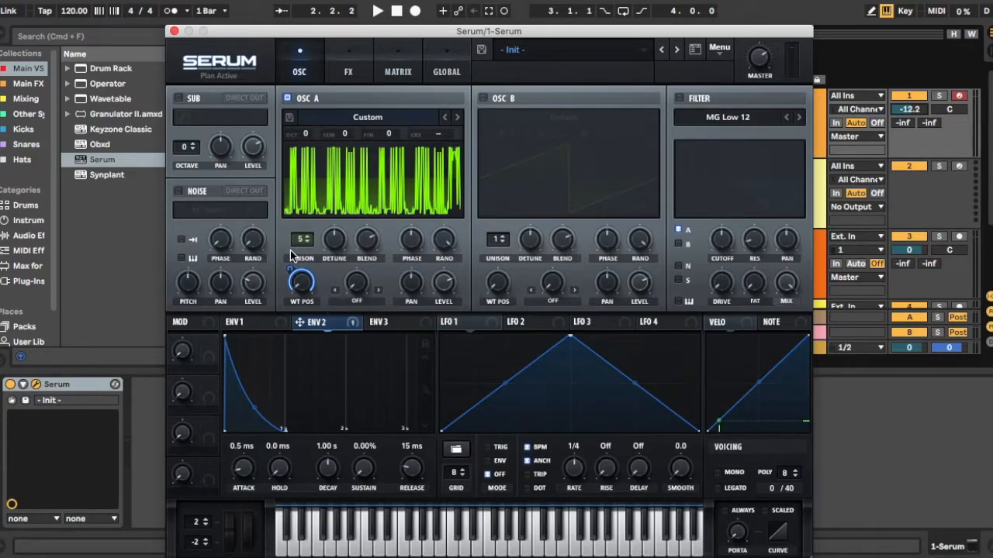
- Turn on the sub oscillator
left_click(177, 98)
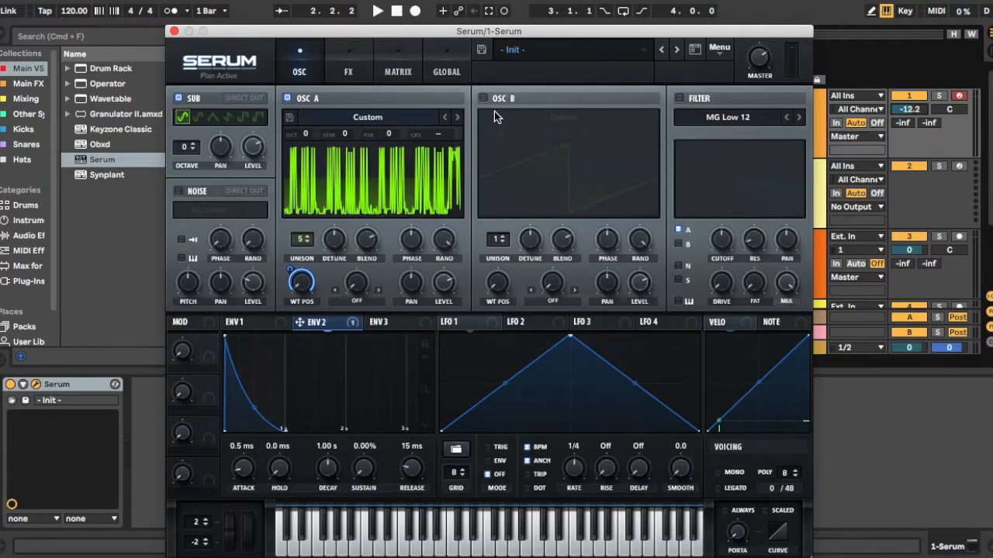
- Adjust the sub oscillator's level and turn on oscillator B
left_click_drag(254, 151, 261, 179)
left_click(484, 101)
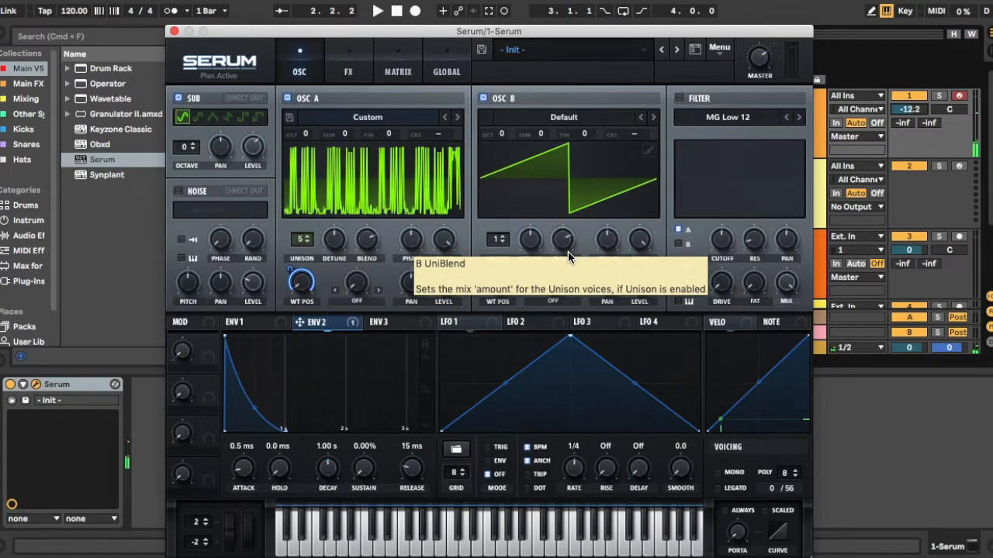
- Set oscillator B's warp mode to FM (from A), raise the warp amount and set its octave to -1
left_click(552, 302)
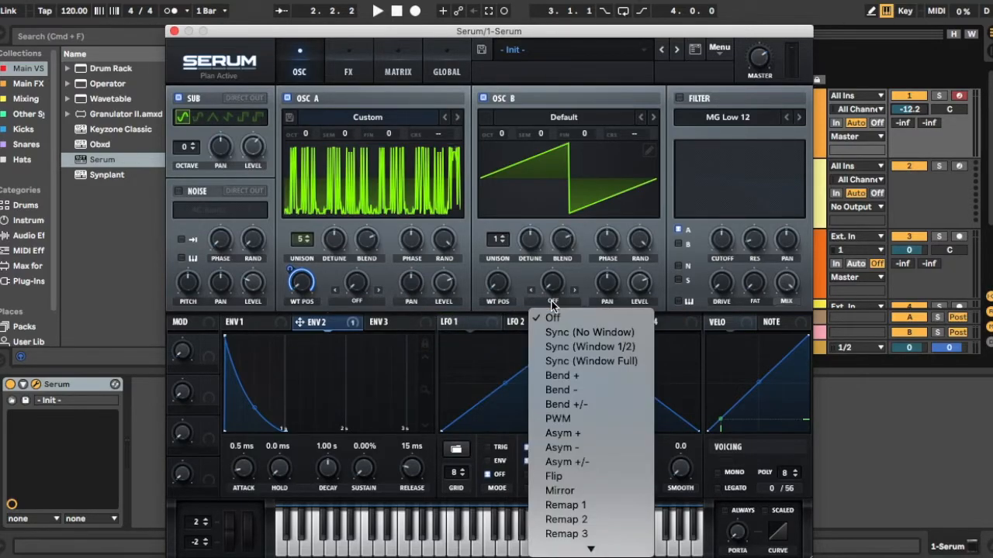
scroll(566, 432, "down", 3)
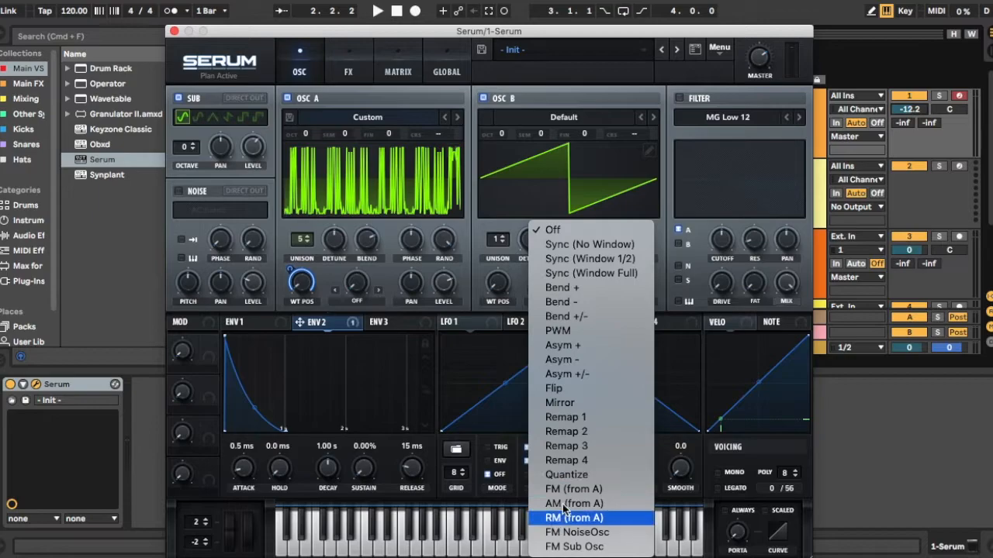
left_click(598, 490)
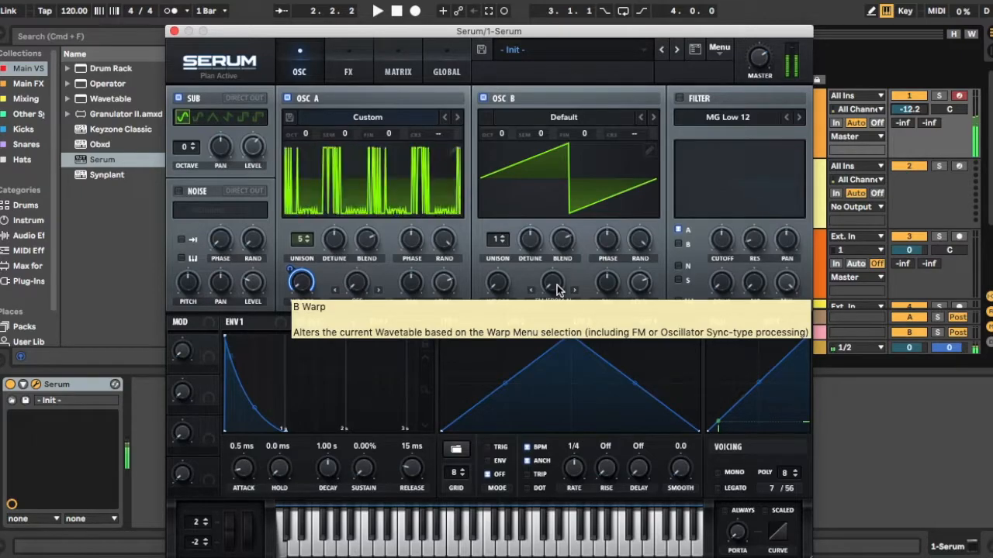
left_click_drag(559, 290, 569, 233)
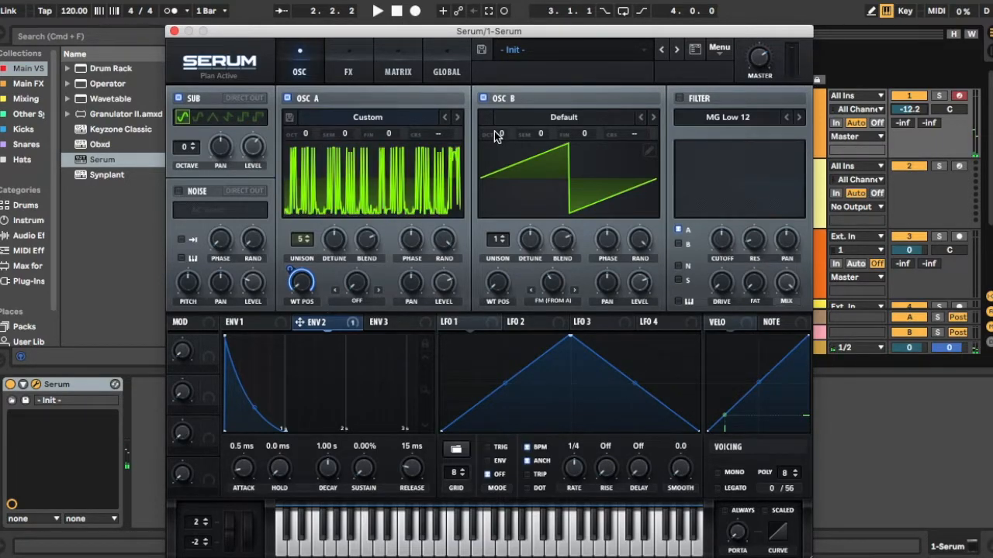
left_click_drag(501, 135, 502, 148)
mouse_move(554, 288)
- Set oscillator A's warp mode to Asym + and assign LFO 1 to modulate its warp amount
left_click(353, 304)
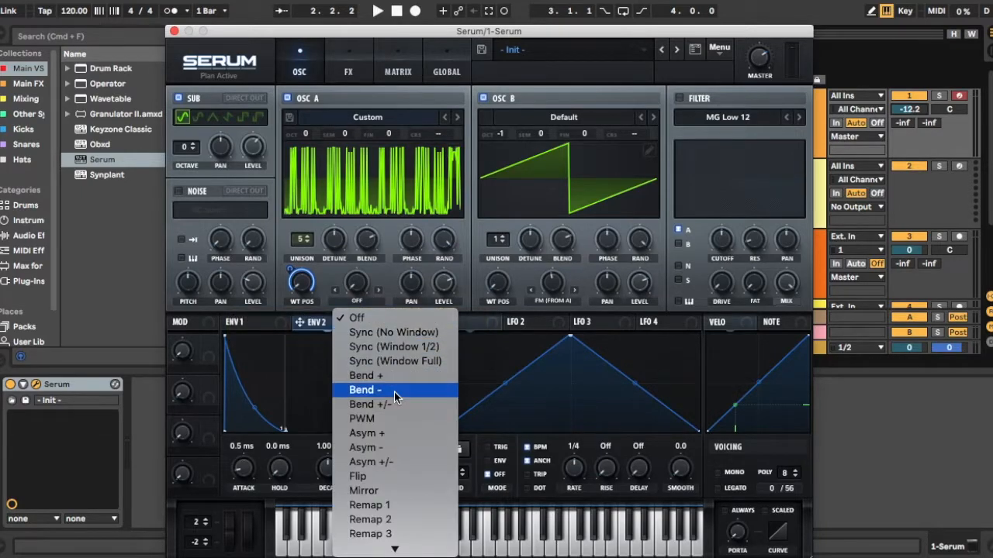
scroll(418, 399, "down", 3)
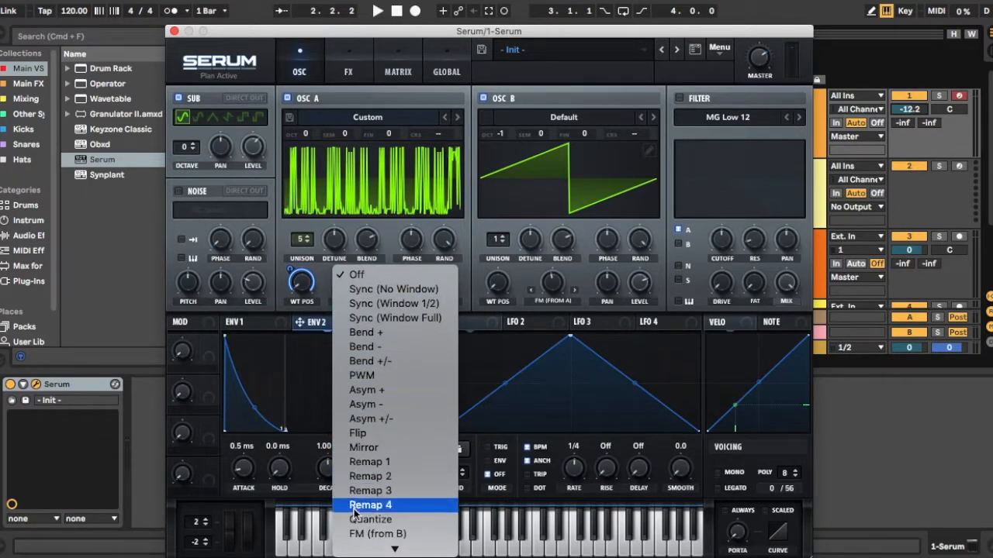
mouse_move(394, 550)
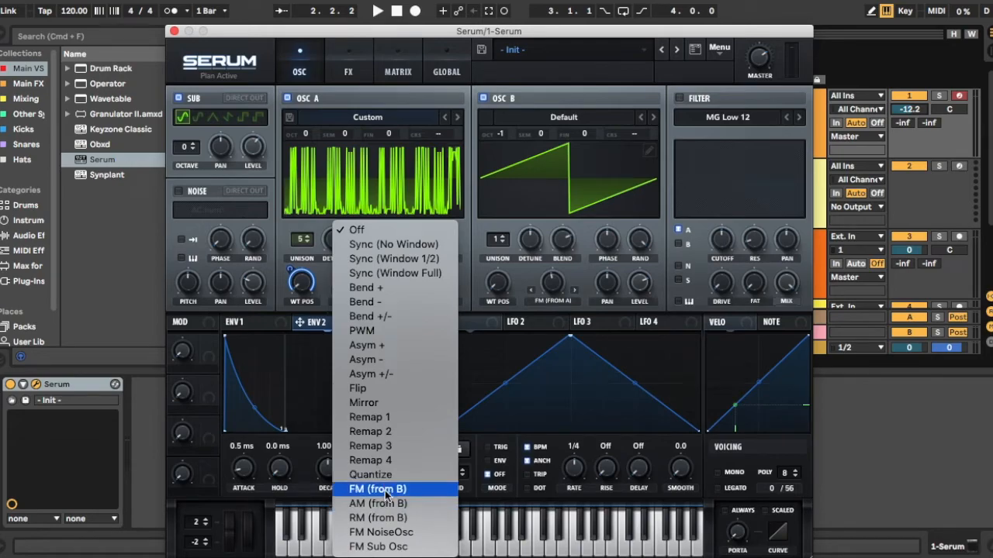
left_click(373, 350)
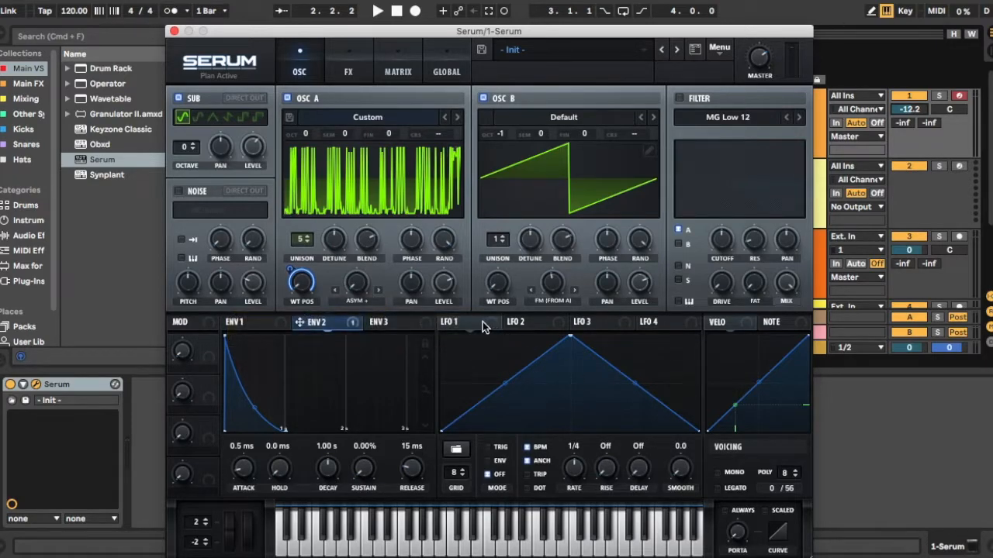
left_click_drag(478, 324, 351, 289)
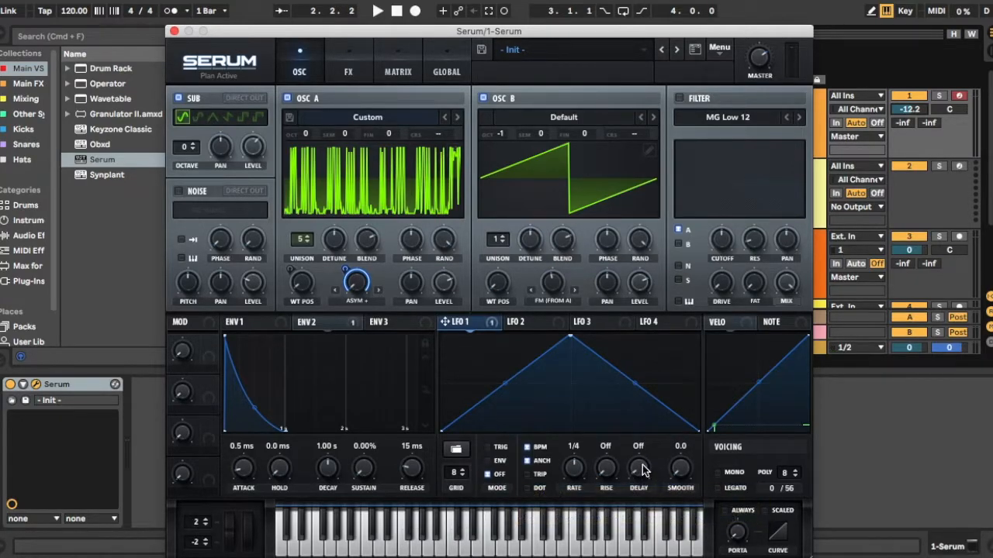
- Set LFO 1's delay to 1/8, its rise to 1/4 and its rate to 1/4 triplet
left_click_drag(642, 469, 662, 411)
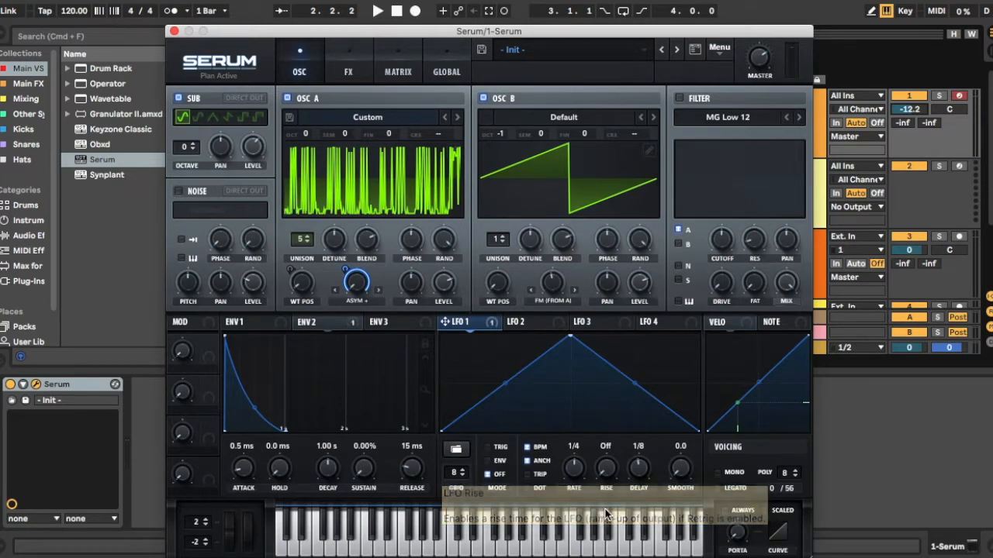
left_click_drag(609, 477, 645, 419)
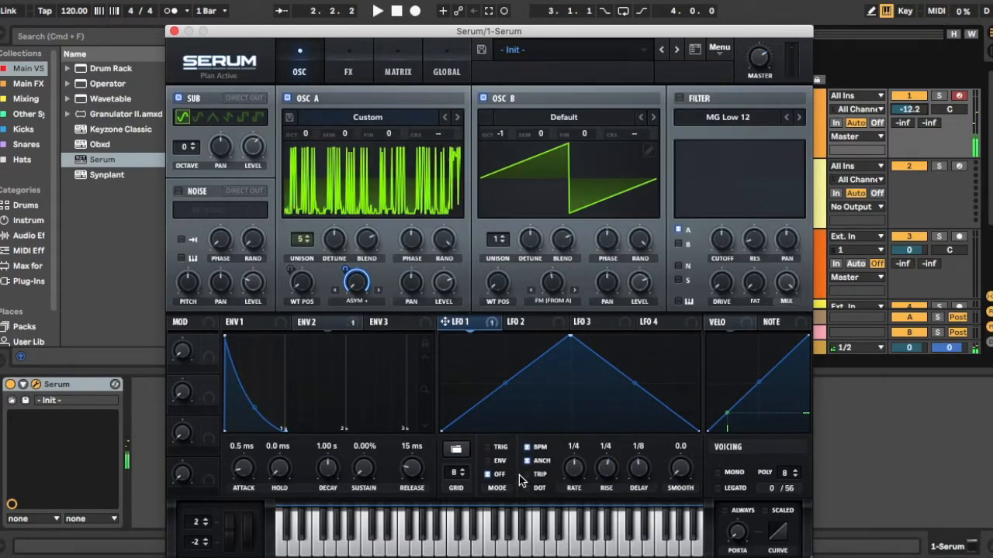
left_click_drag(575, 475, 578, 463)
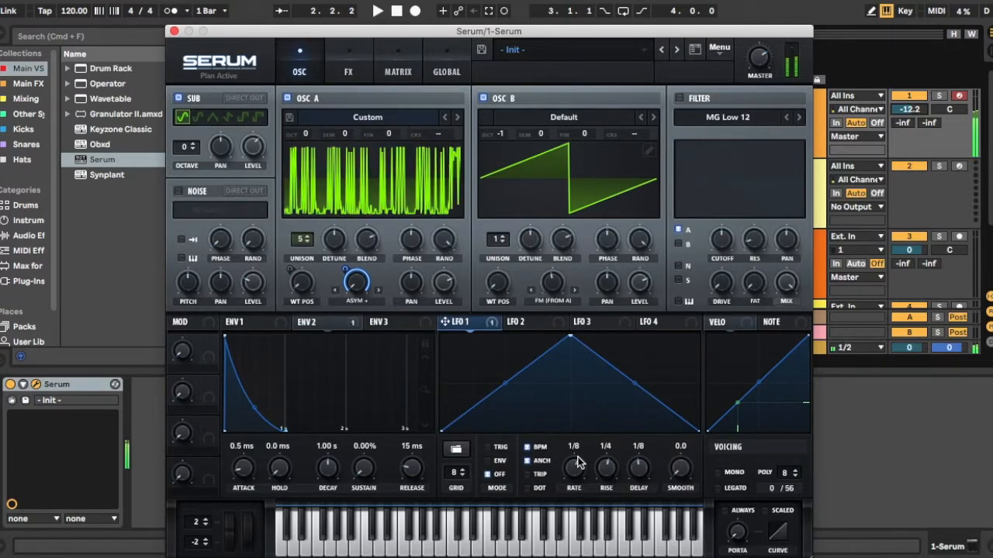
left_click_drag(577, 463, 583, 459)
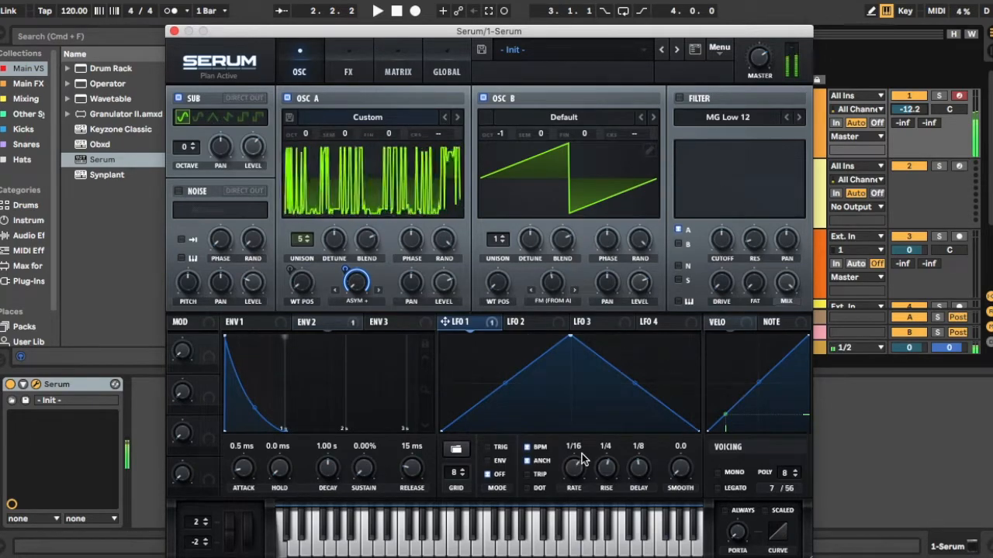
left_click_drag(582, 459, 568, 479)
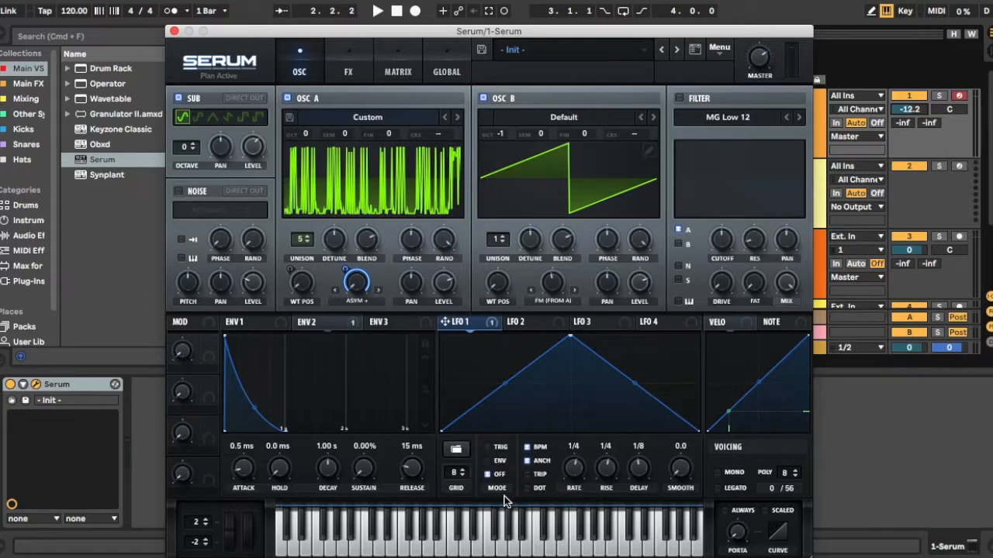
left_click(540, 475)
- Turn on the filter and step through its low-pass types from Low 6 to Low 24
left_click(680, 97)
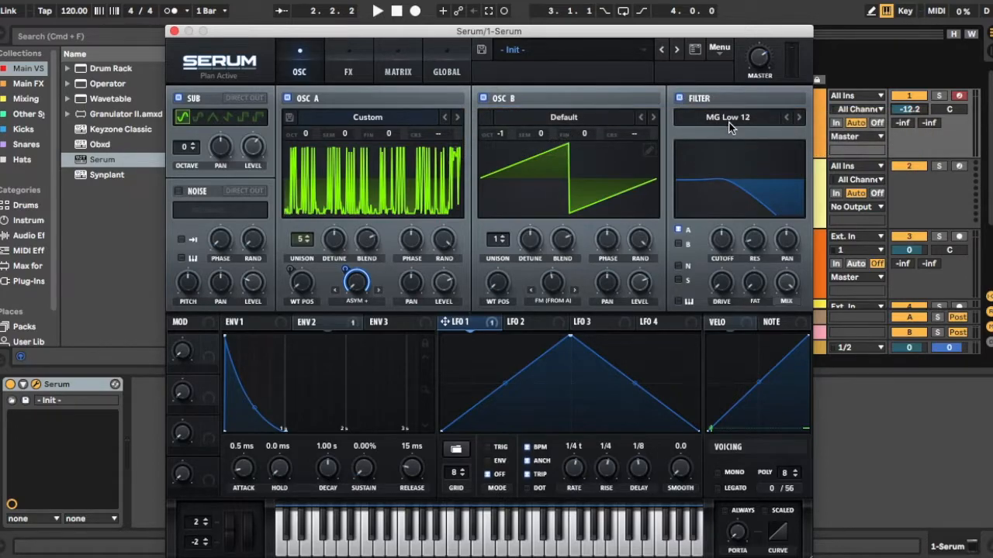
left_click(732, 120)
mouse_move(732, 133)
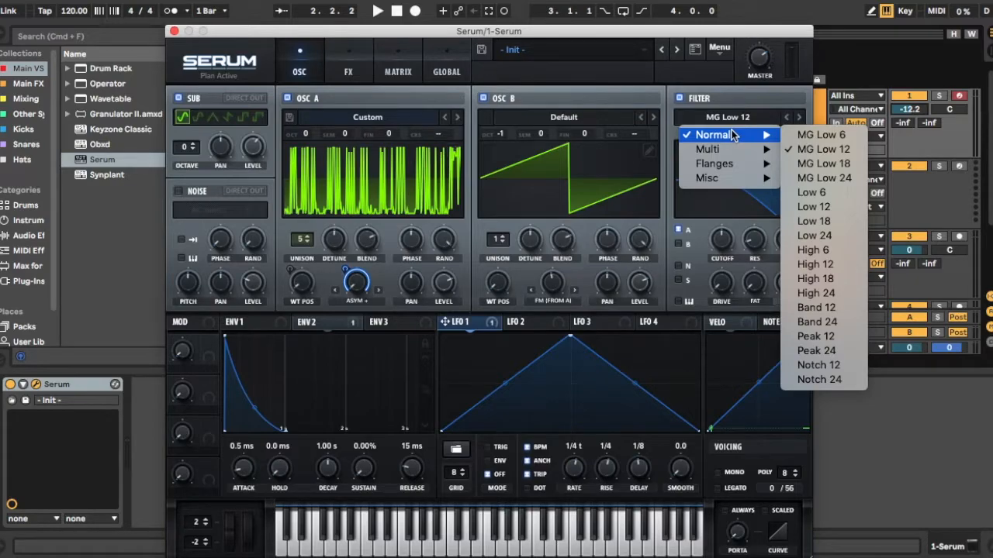
left_click(822, 193)
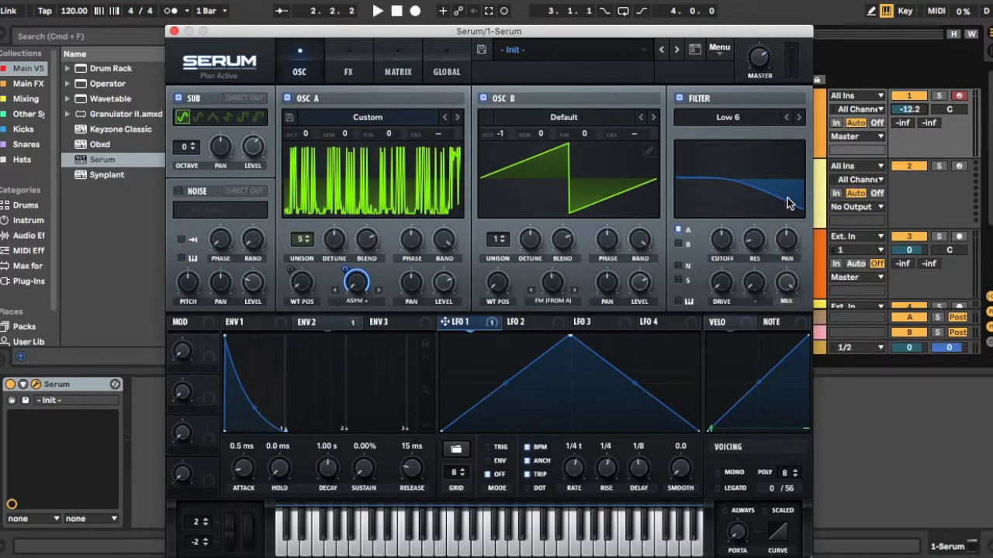
left_click(800, 117)
left_click(799, 117)
left_click(800, 117)
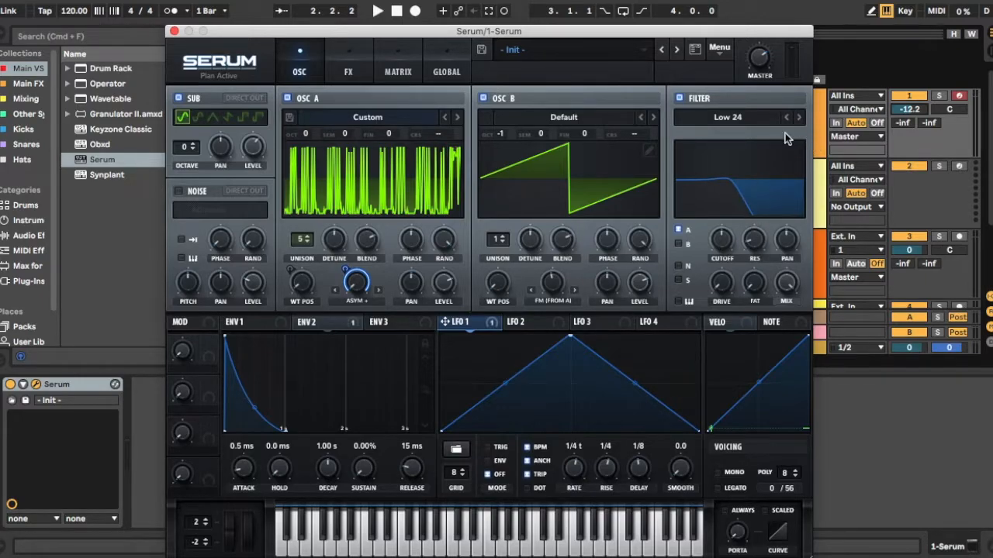
- Try the Band 12 and Band 24 filter types
left_click(767, 117)
mouse_move(763, 138)
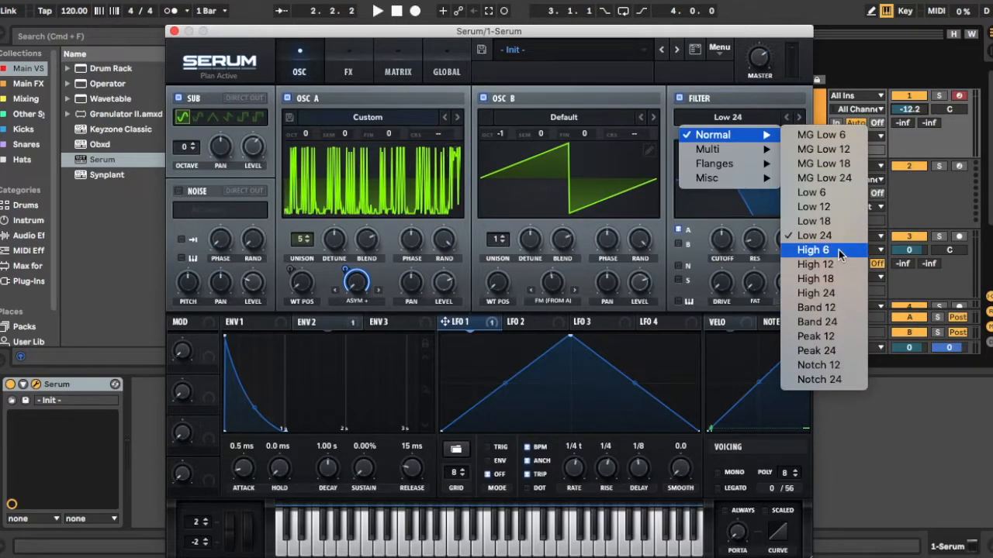
left_click(822, 308)
left_click(793, 118)
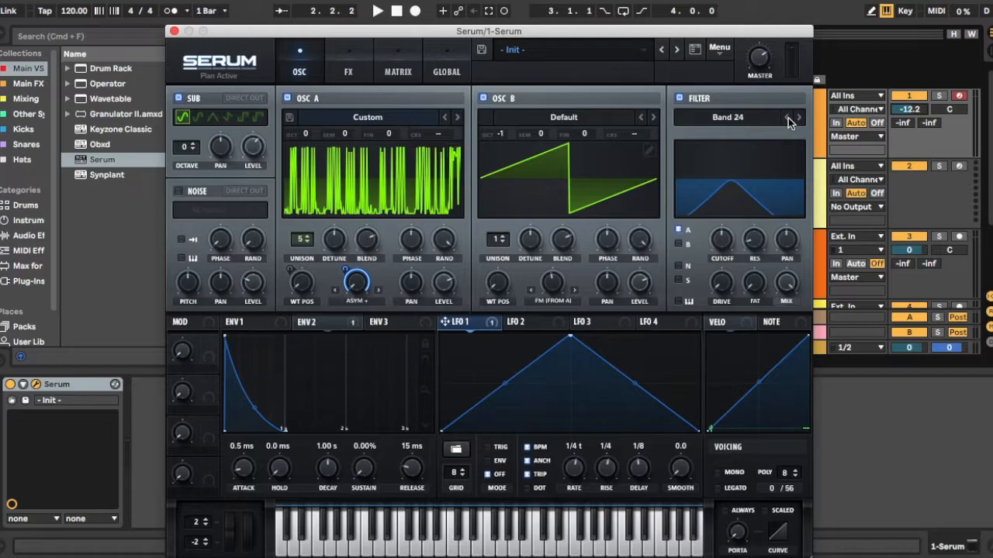
left_click(788, 119)
- Try the L/B/H 12 multi filter type and sweep its Morph amount
left_click(760, 121)
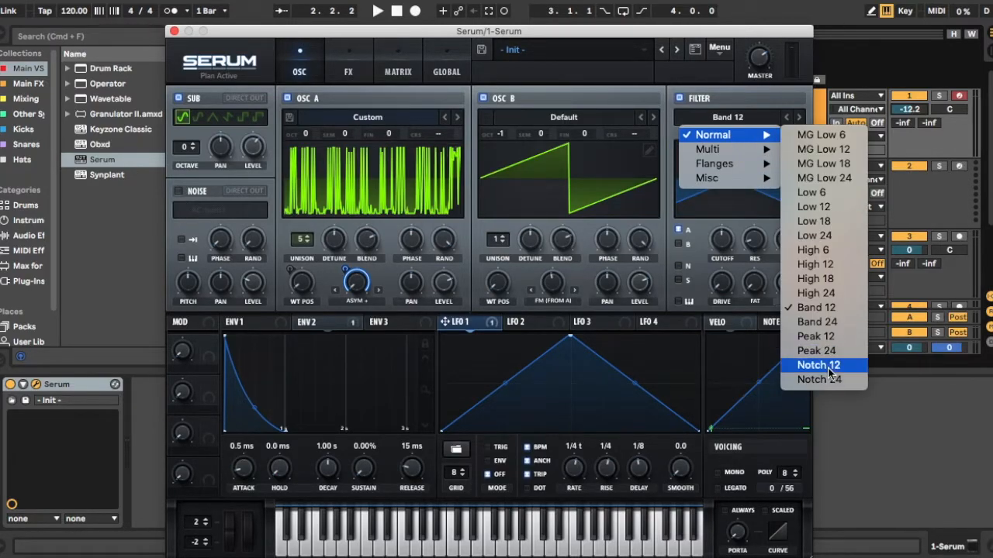
mouse_move(741, 163)
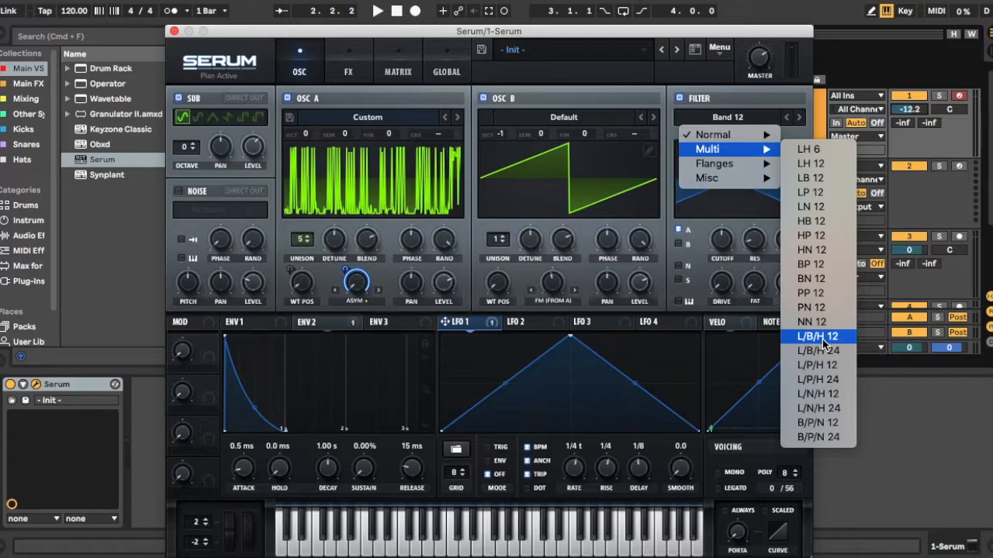
left_click(823, 340)
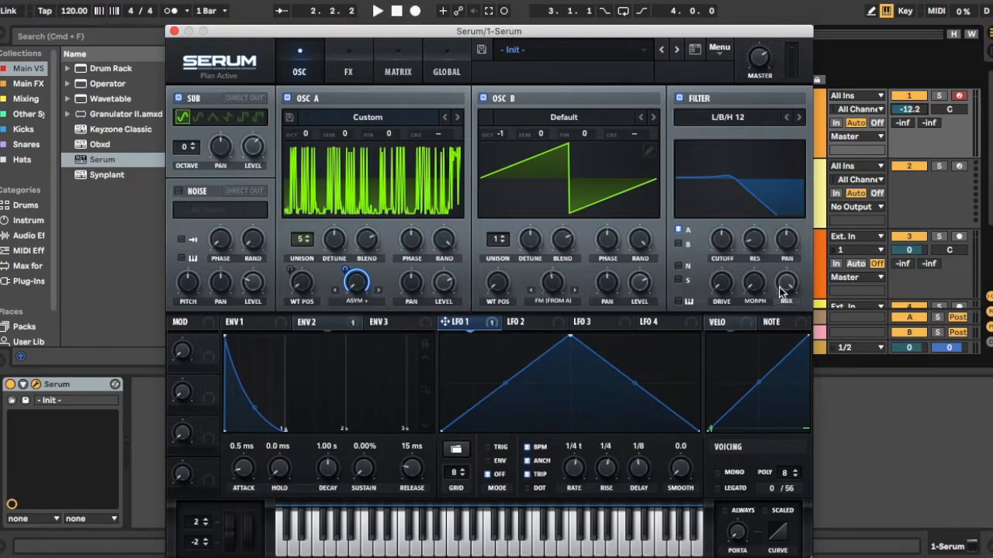
left_click_drag(756, 289, 854, 136)
mouse_move(874, 93)
left_mouse_down()
mouse_move(792, 241)
mouse_move(861, 101)
left_mouse_up()
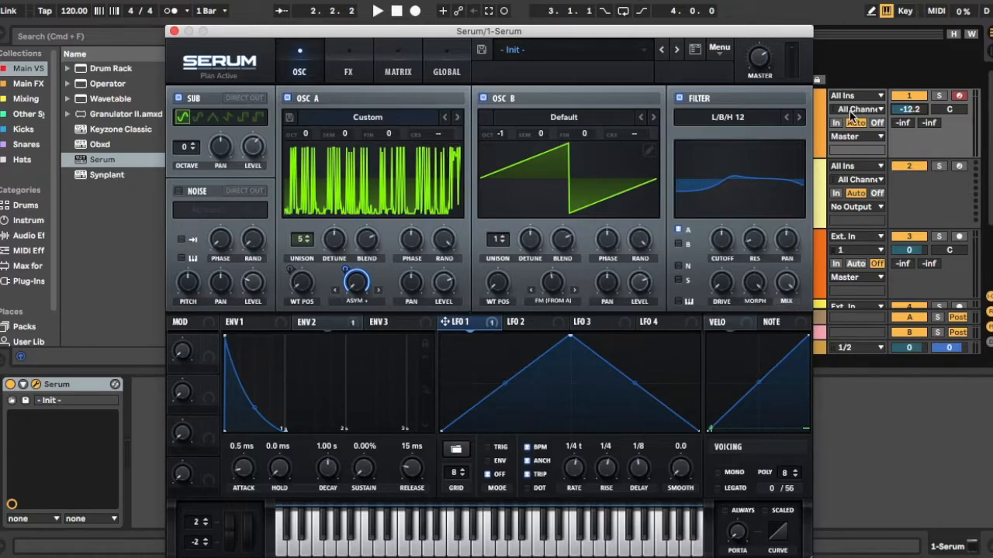
left_click_drag(751, 291, 751, 248)
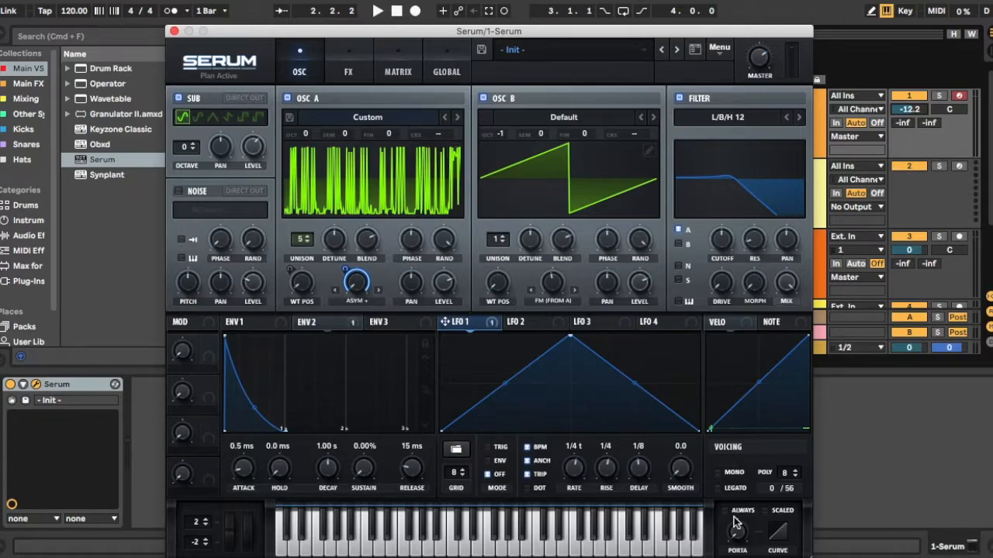
- Change the filter type to the Cmb HL6+ flange and raise its resonance while auditioning a note
left_click(746, 116)
mouse_move(735, 168)
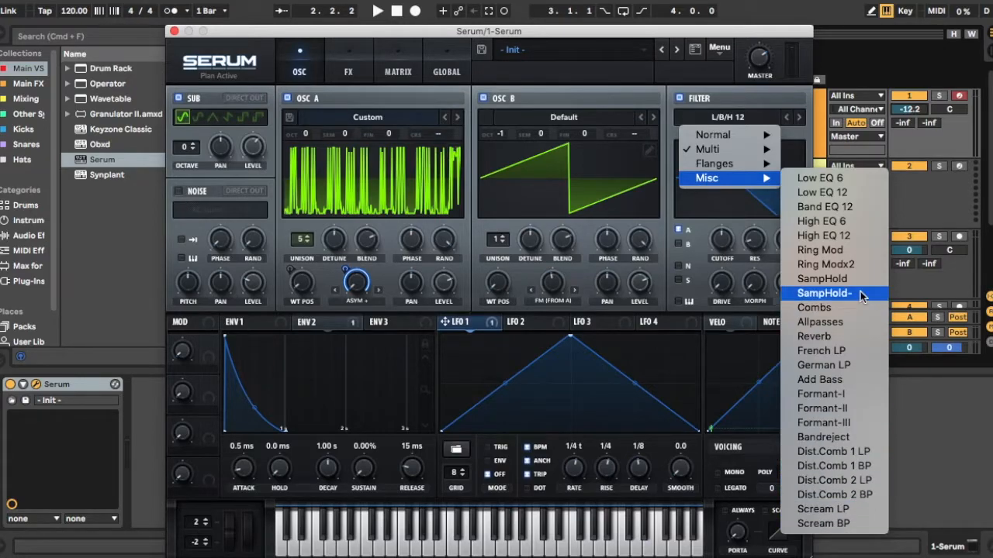
mouse_move(770, 168)
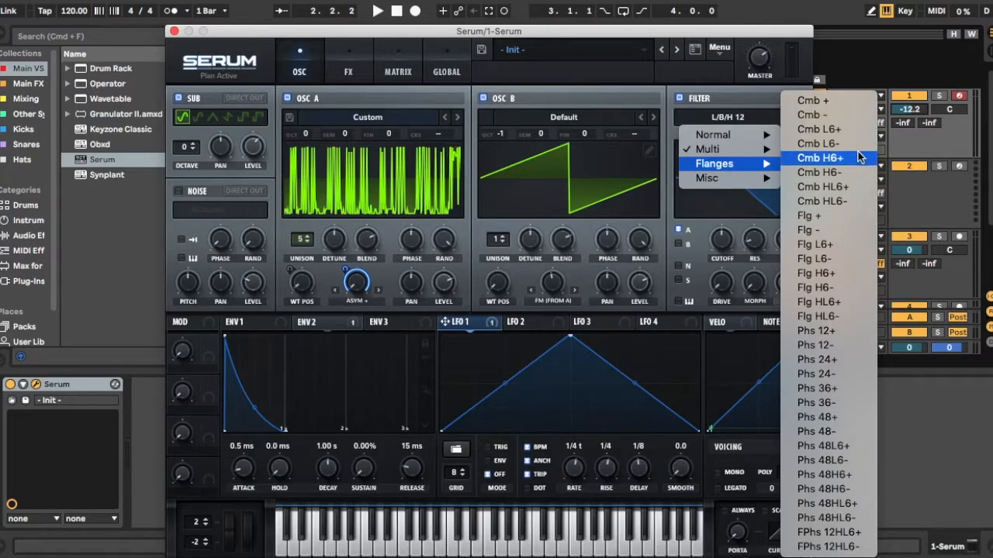
left_click(840, 187)
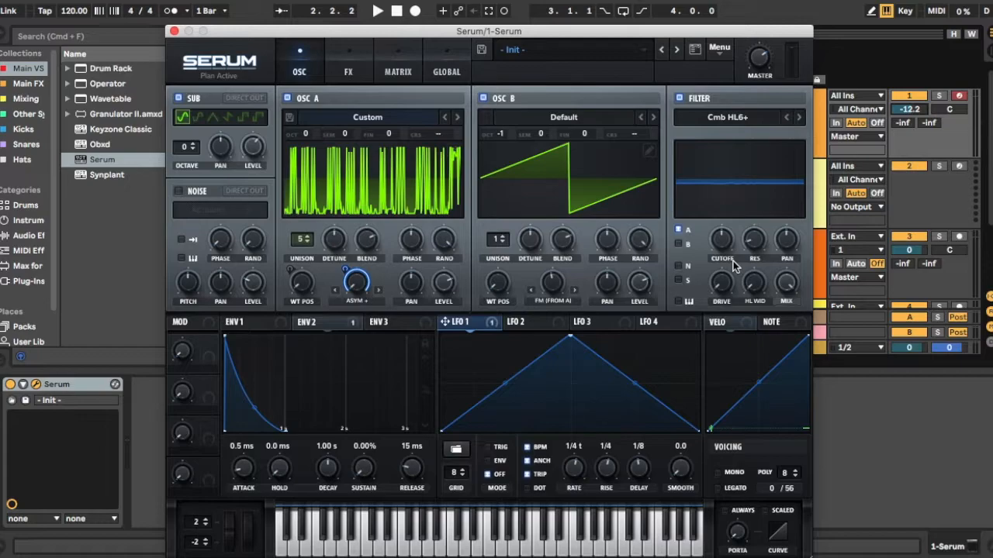
key("a")
left_click_drag(757, 253, 759, 225)
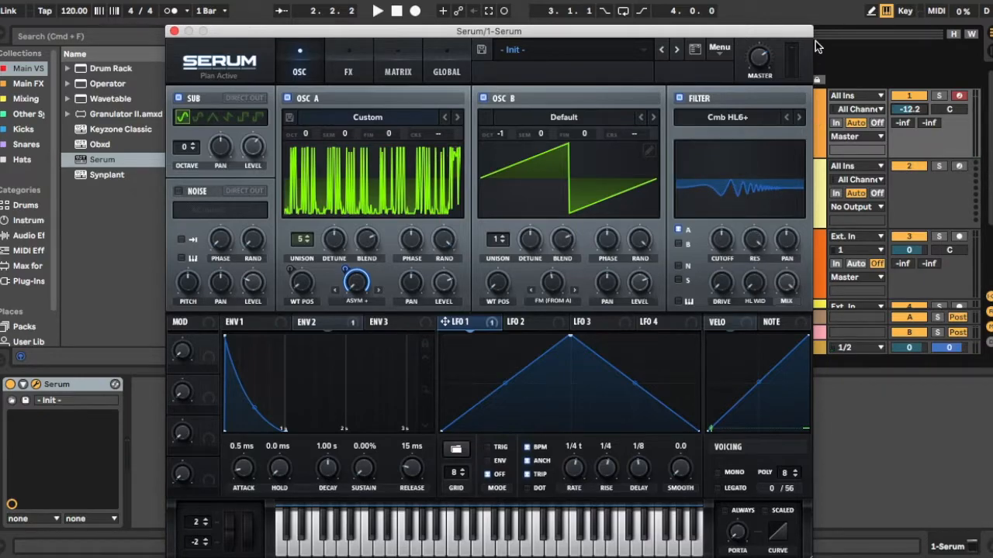
- Compare a held note with the filter bypassed and active, and route oscillator B through the filter
key("a")
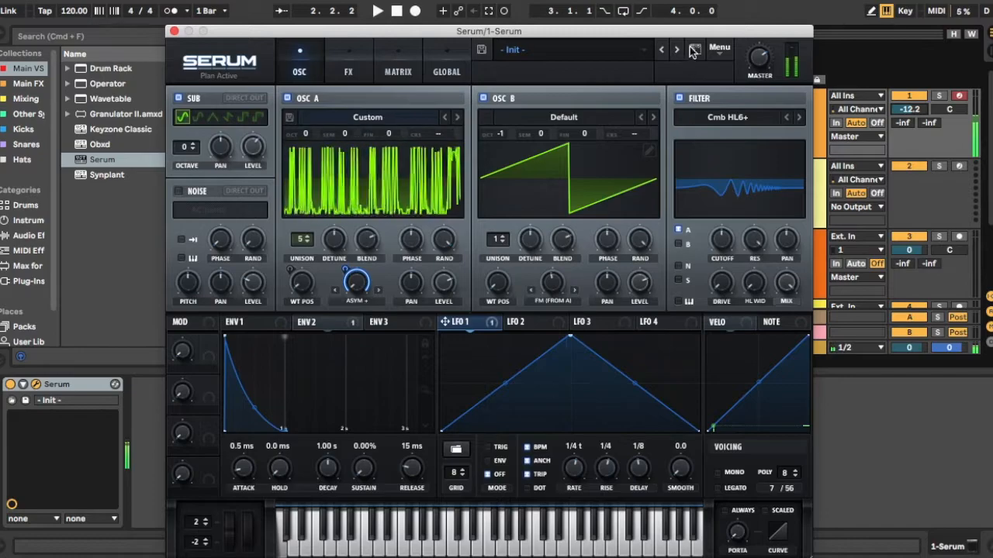
left_click(678, 99)
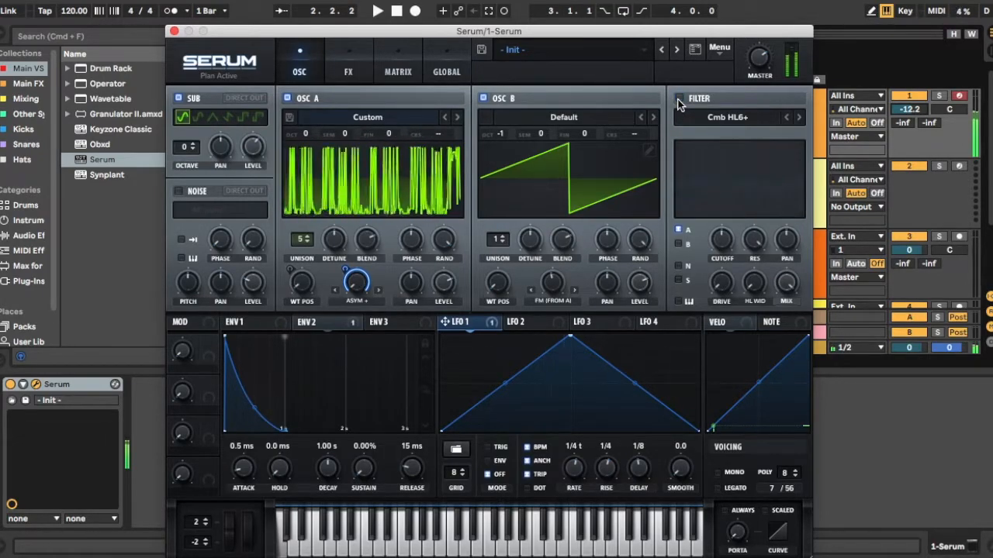
left_click(678, 99)
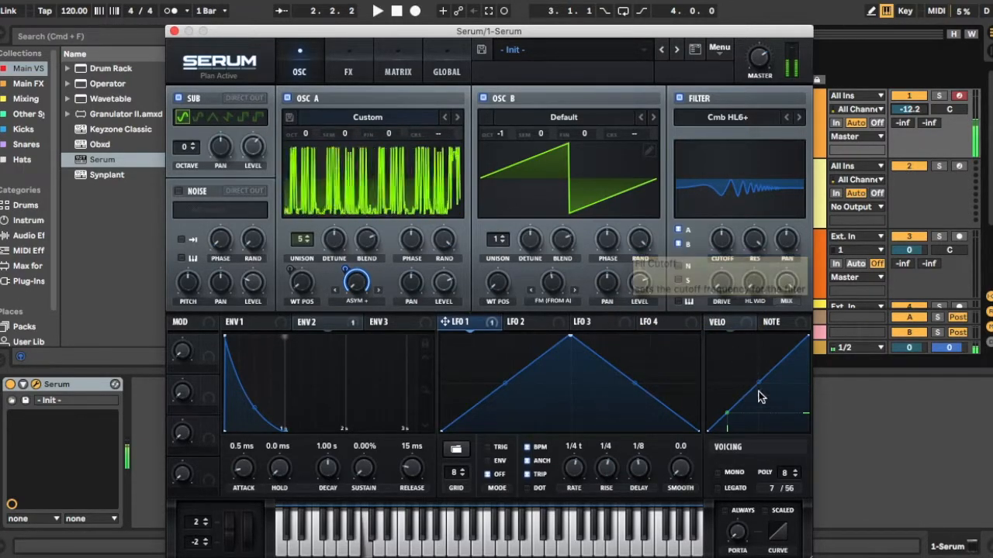
- Adjust the comb filter's HL Wid amount to reshape its response
left_click_drag(755, 291, 758, 246)
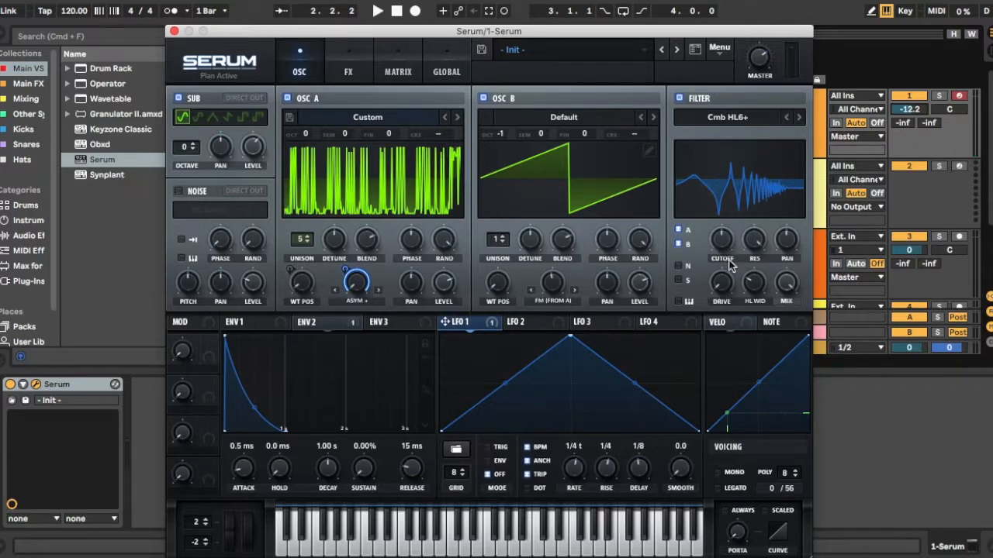
left_click_drag(756, 283, 845, 126)
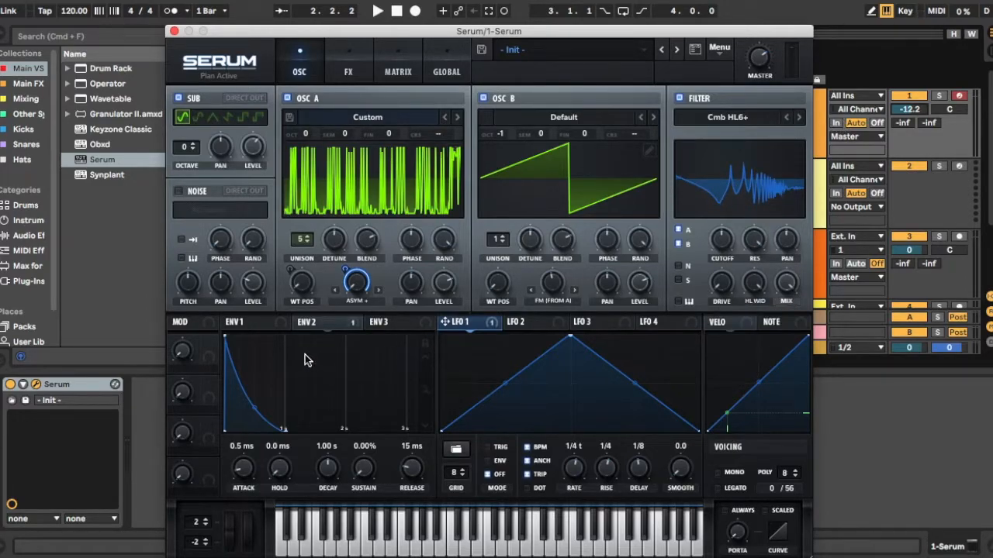
- Assign Env 2 to the comb filter's HL Wid and cutoff, and adjust the resonance
left_click_drag(307, 325, 754, 285)
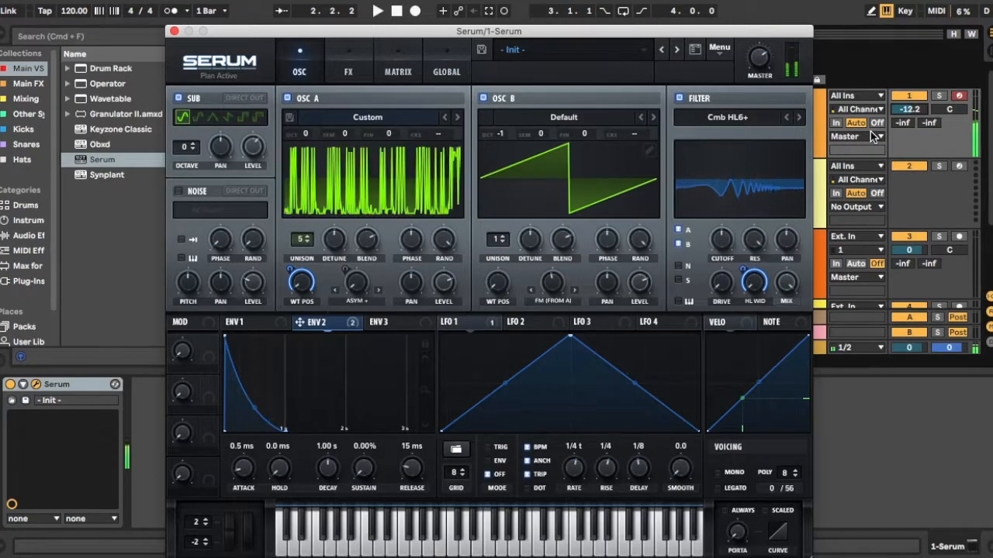
left_click_drag(746, 270, 758, 252)
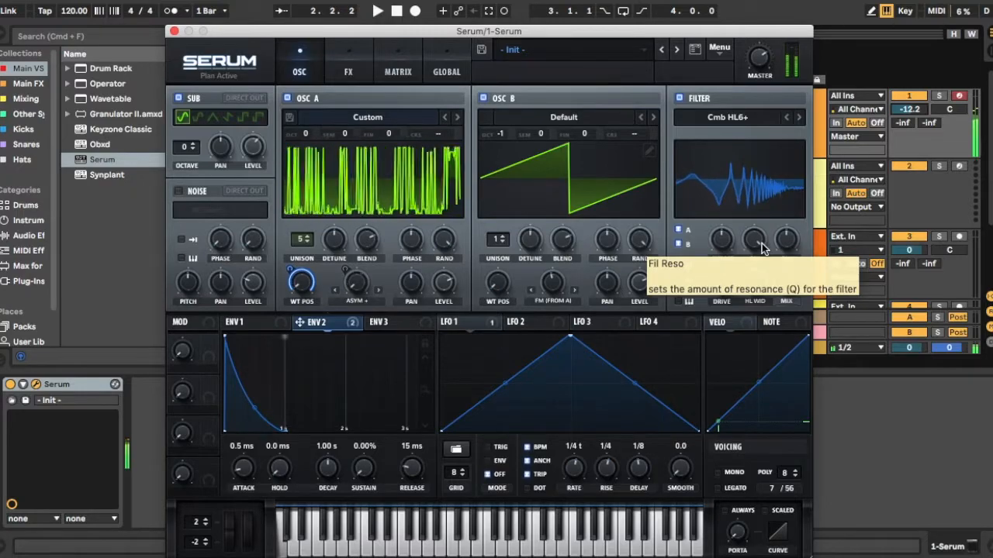
left_click_drag(301, 322, 709, 255)
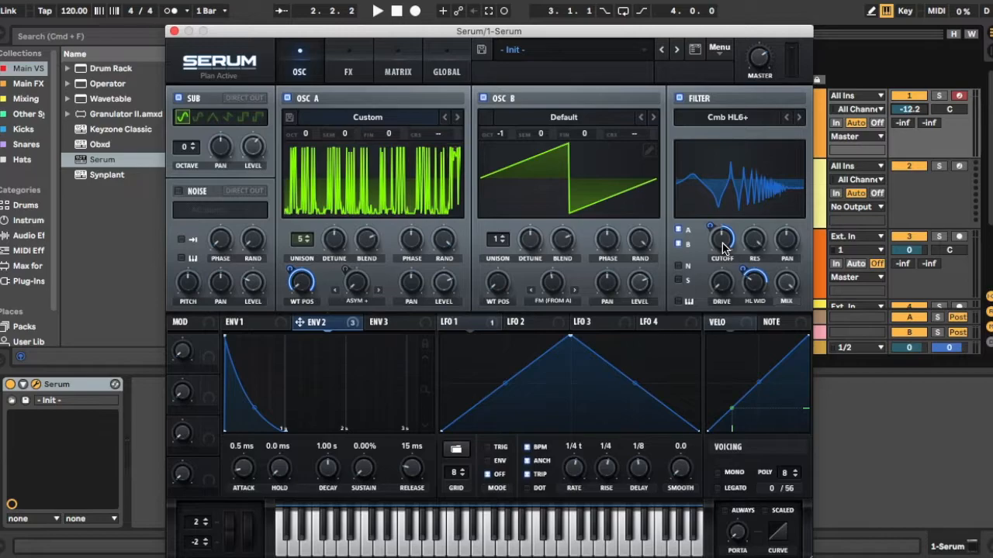
- Check the Env 2 routing in the modulation matrix and adjust the filter's cutoff and its Env 2 modulation depth
left_click(380, 66)
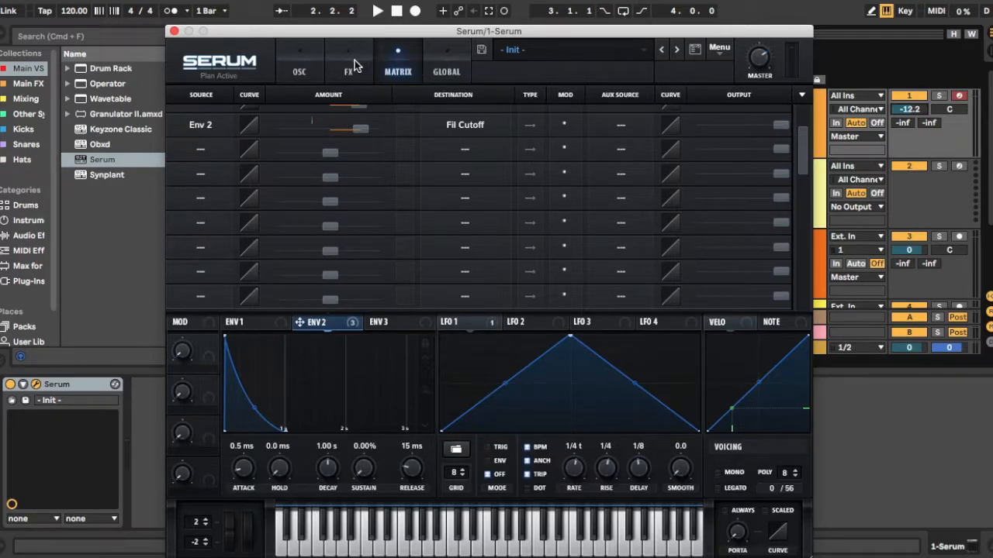
left_click(299, 68)
left_click_drag(721, 238, 718, 287)
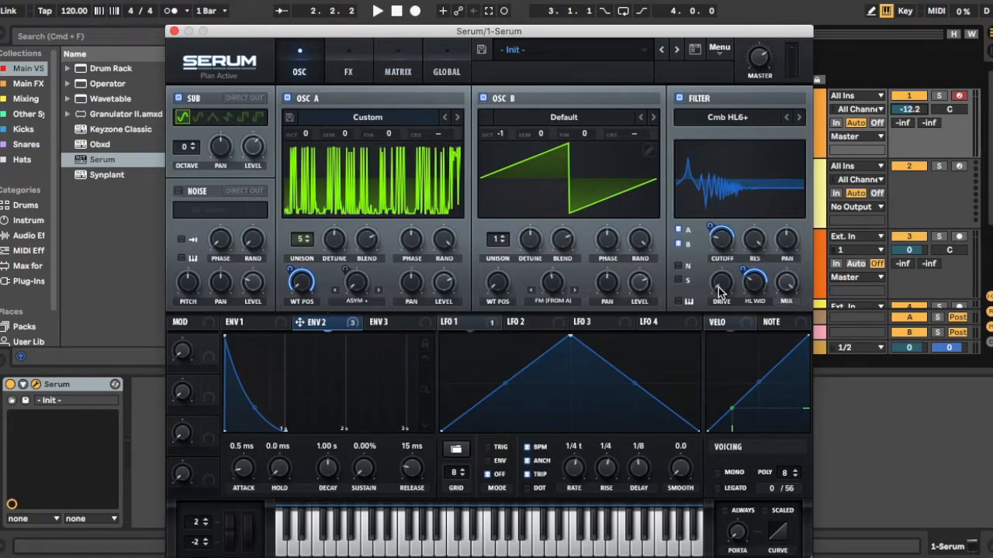
right_click(719, 237)
left_click(719, 243)
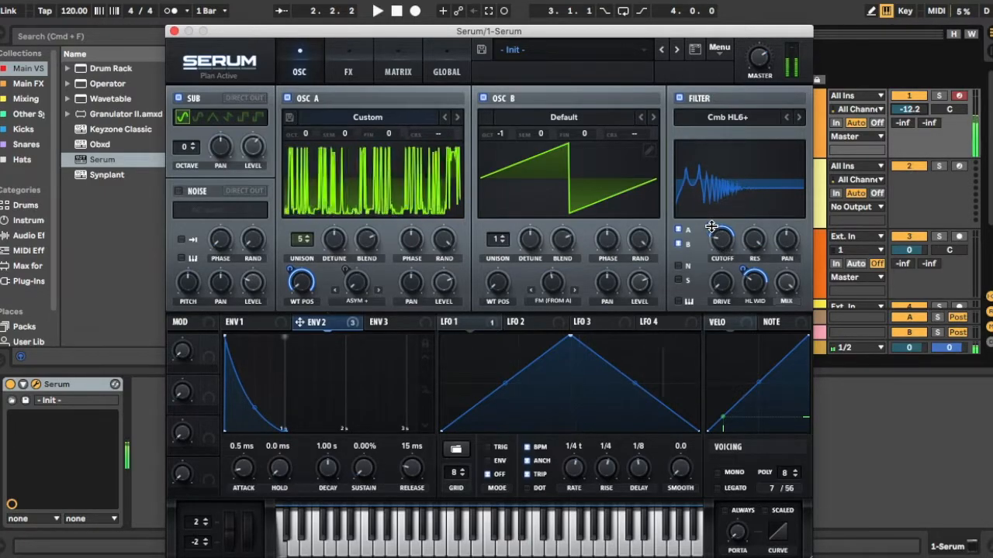
mouse_move(711, 227)
left_mouse_down()
mouse_move(711, 199)
mouse_move(711, 211)
left_mouse_up()
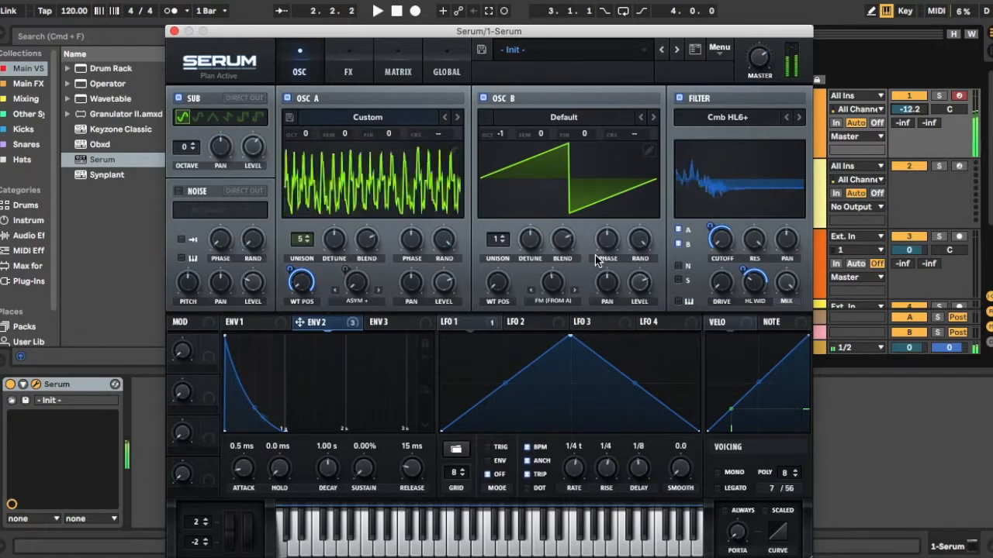
- Enable the Hyper/Dimension effect and reduce the Hyper mix slightly below full
left_click(349, 66)
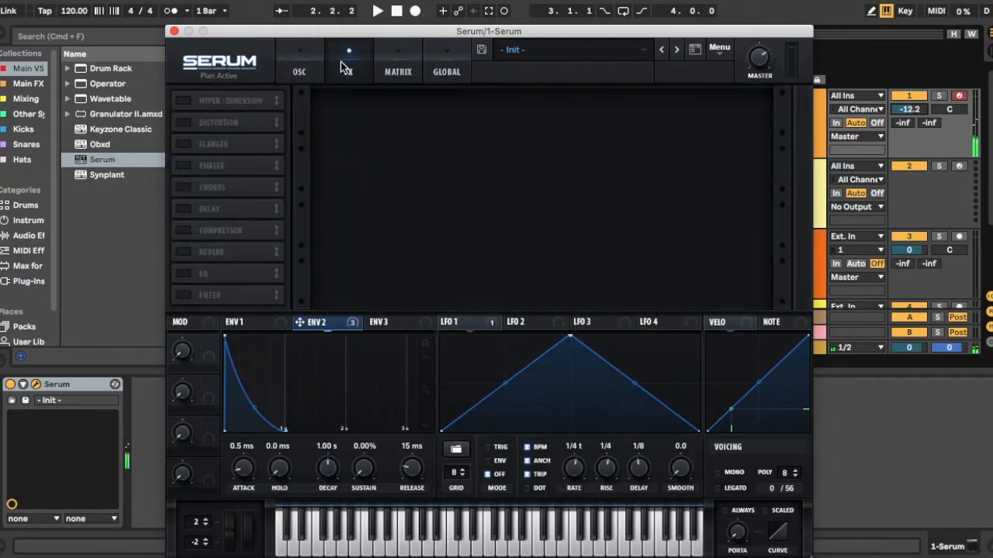
left_click(182, 103)
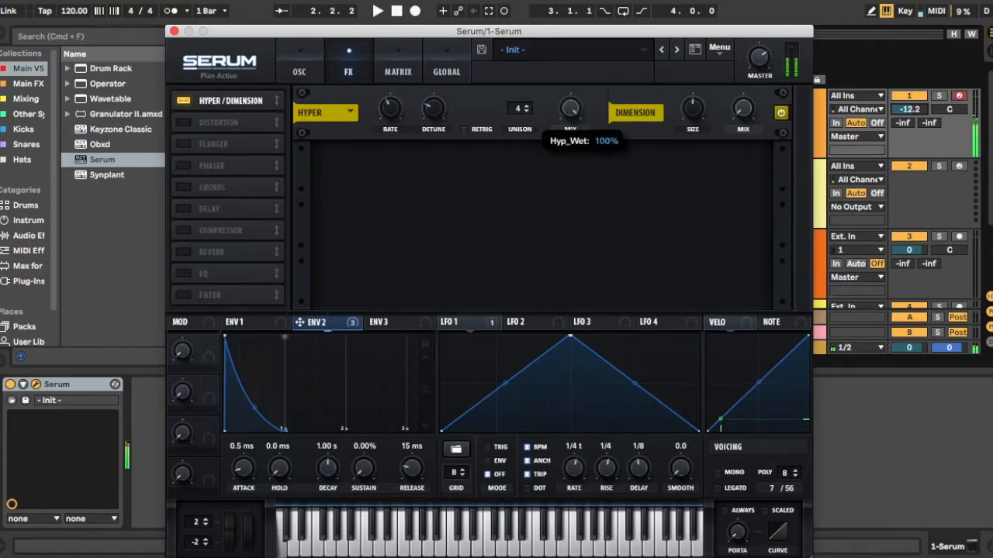
left_click_drag(570, 113, 567, 128)
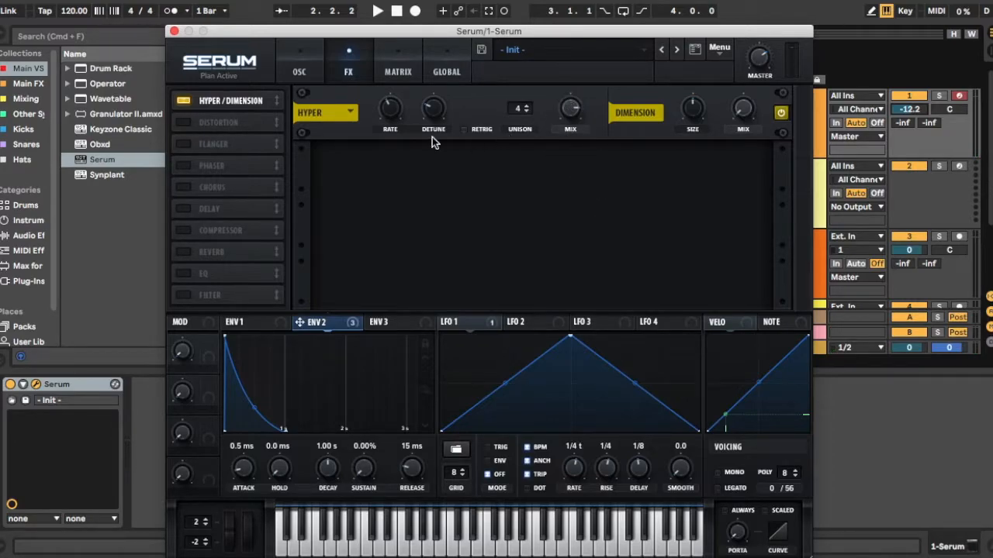
- Enable the distortion effect with the Tube type and recheck the oscillator settings
left_click(183, 123)
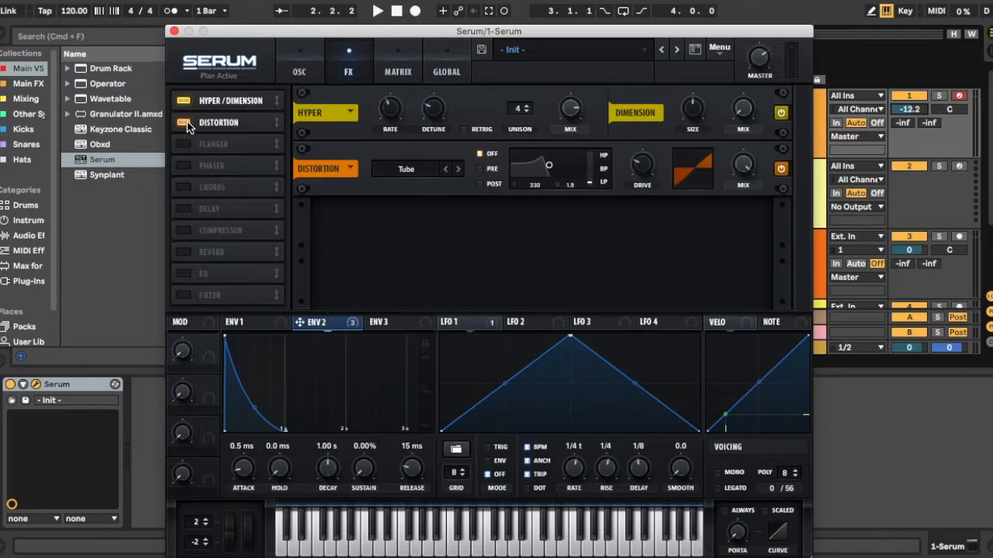
left_click(634, 166)
left_click(309, 72)
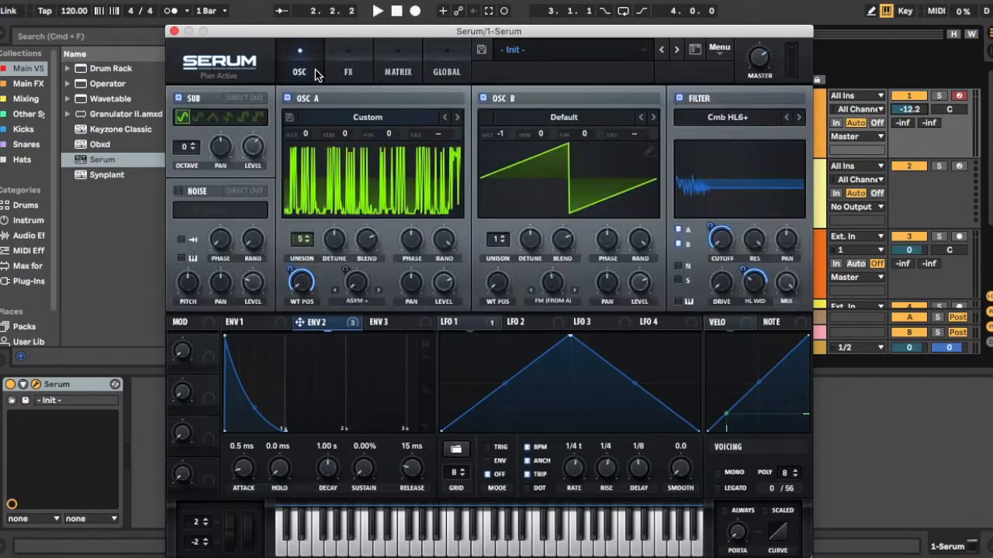
left_click(251, 101)
- Enable the chorus effect and adjust its Delay 2 amount while auditioning a note
left_click(366, 65)
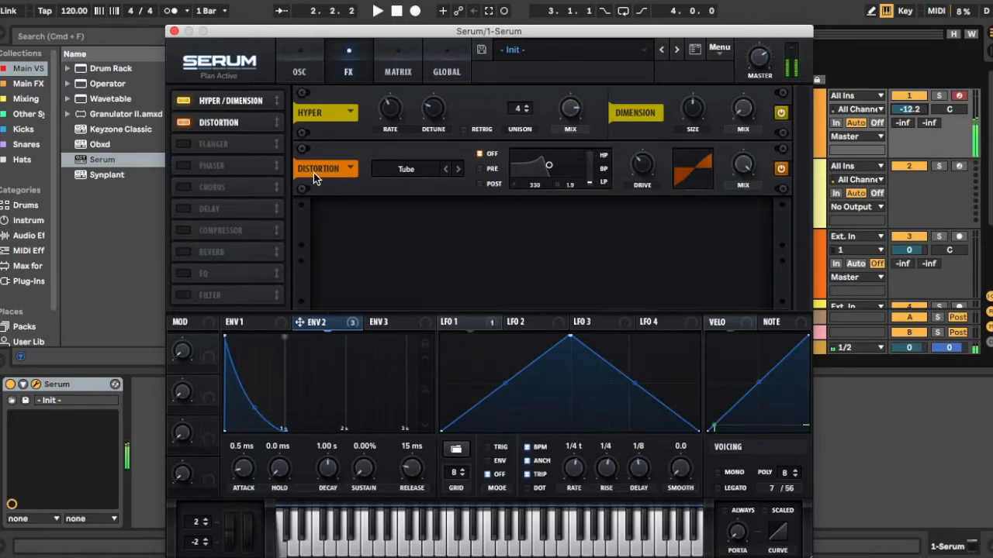
left_click(184, 188)
left_click_drag(528, 221, 533, 175)
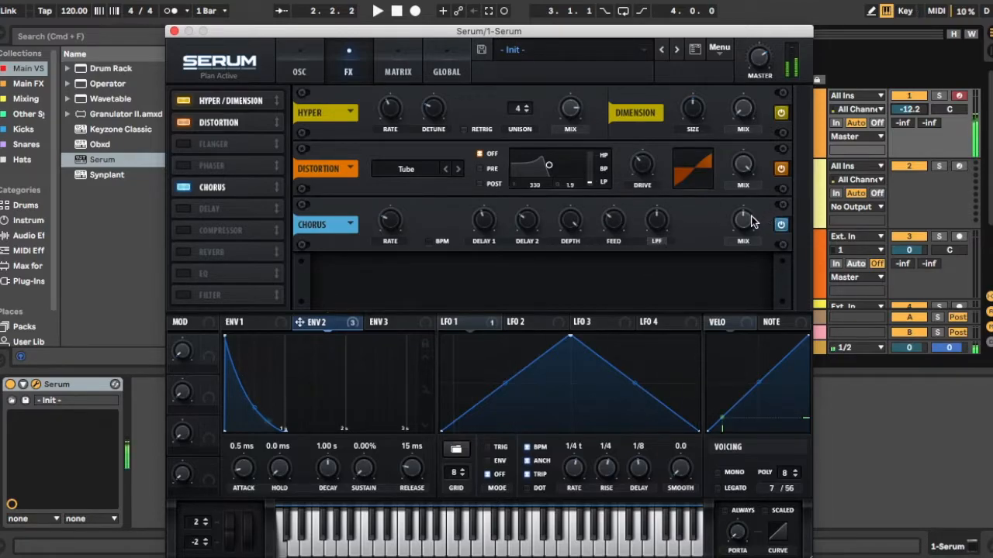
- Enable the compressor in multiband mode and adjust its individual band levels
left_click(185, 230)
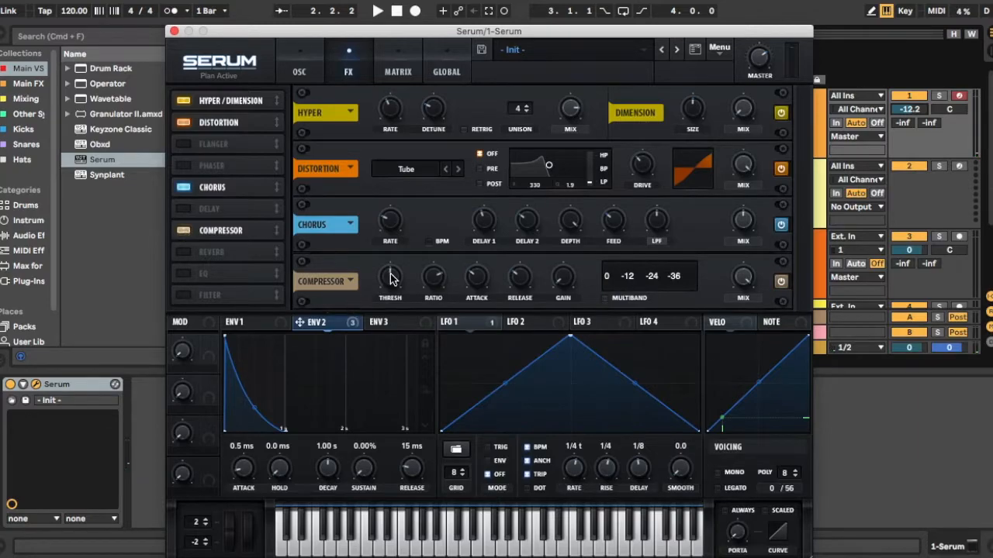
left_click(605, 298)
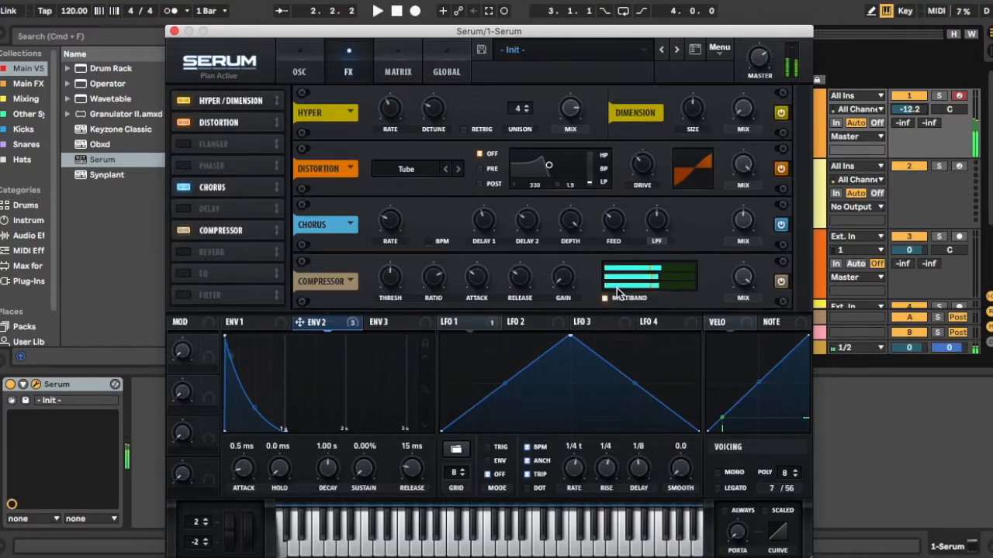
left_click_drag(646, 289, 656, 292)
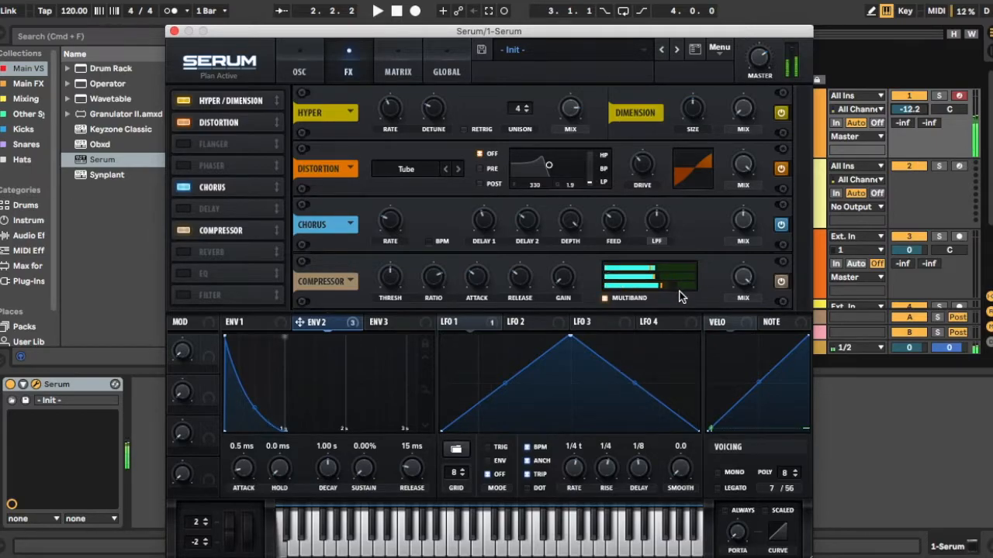
left_click_drag(669, 270, 678, 290)
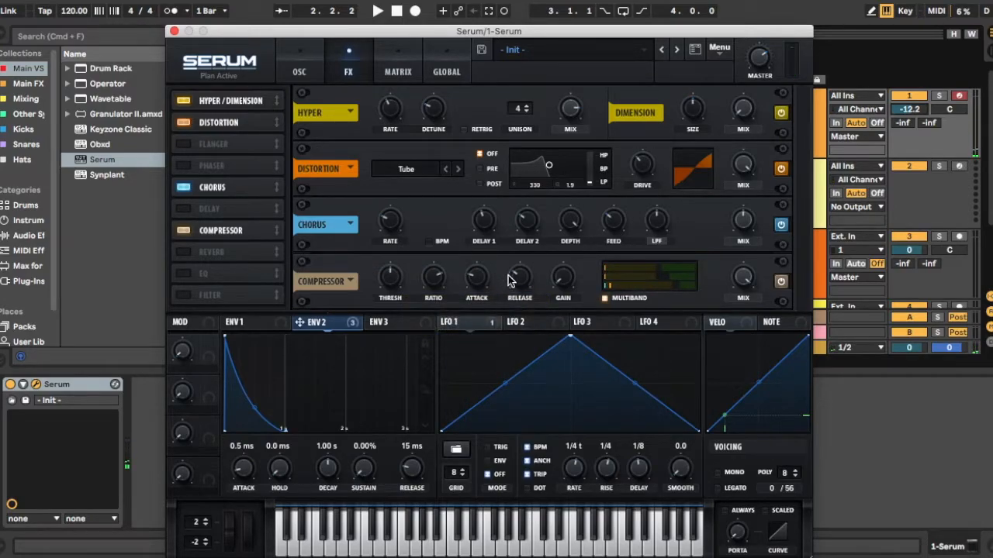
- Enable the Hall reverb and assign Env 2 to its size
left_click(188, 254)
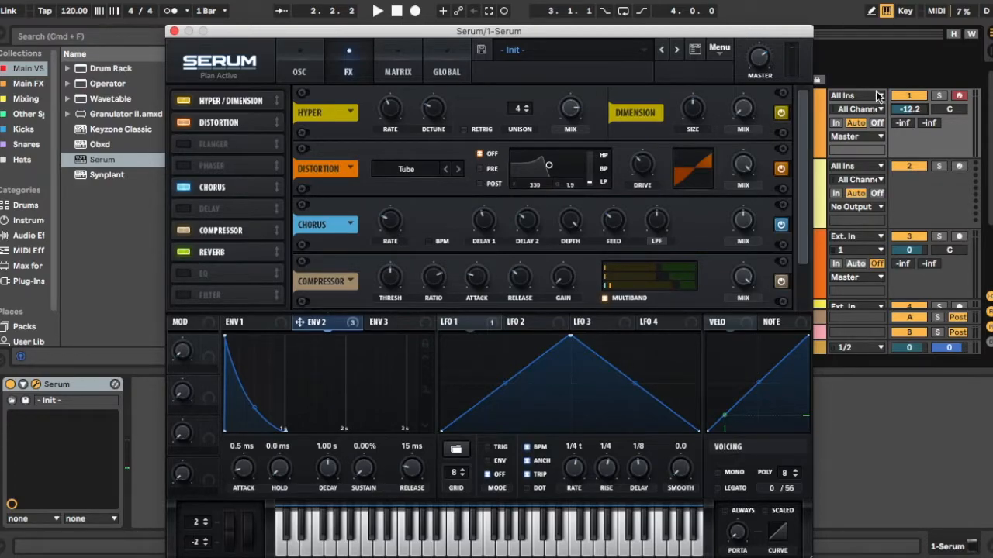
left_click_drag(803, 200, 803, 276)
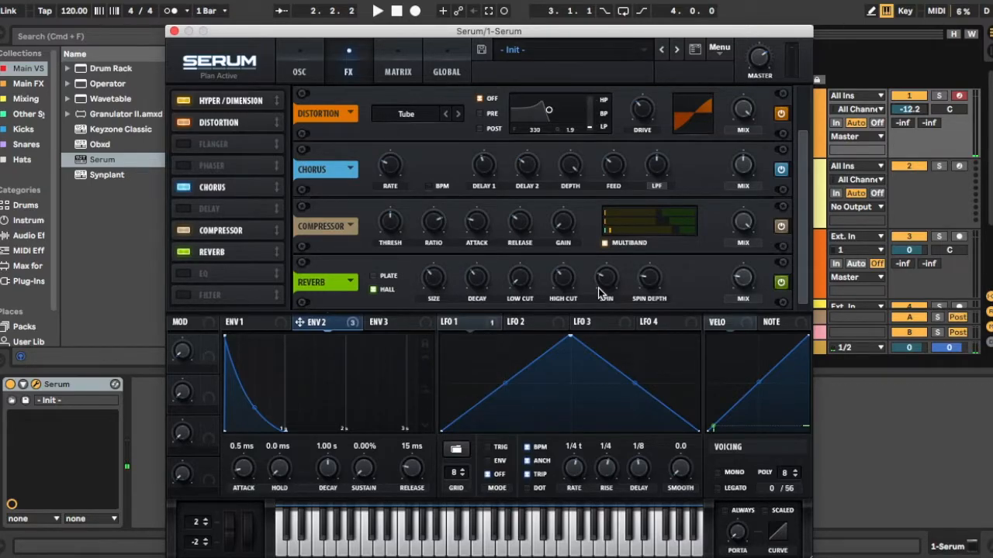
left_click_drag(341, 321, 434, 279)
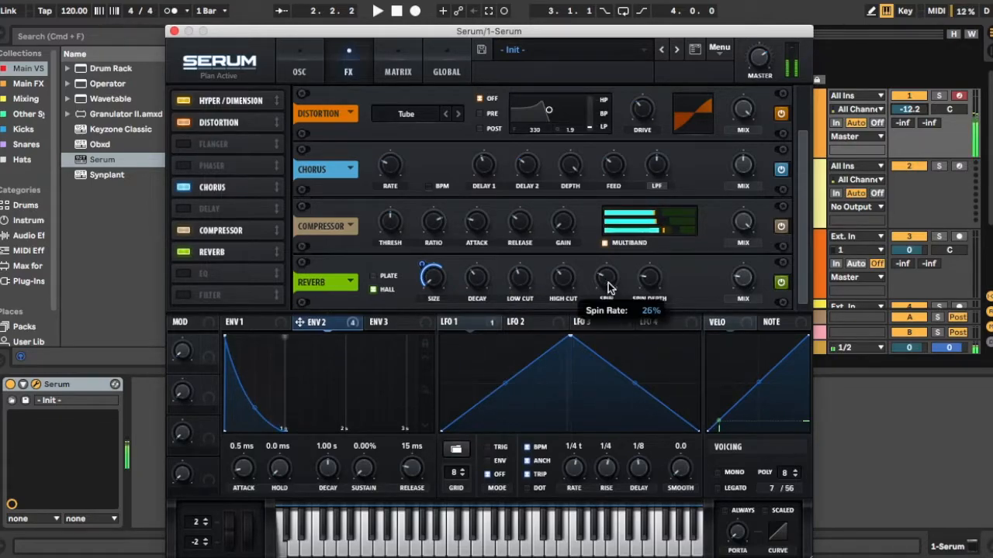
- Modulate the reverb's spin depth and mix with LFO 1, and lower the base mix amount
left_click_drag(478, 323, 654, 283)
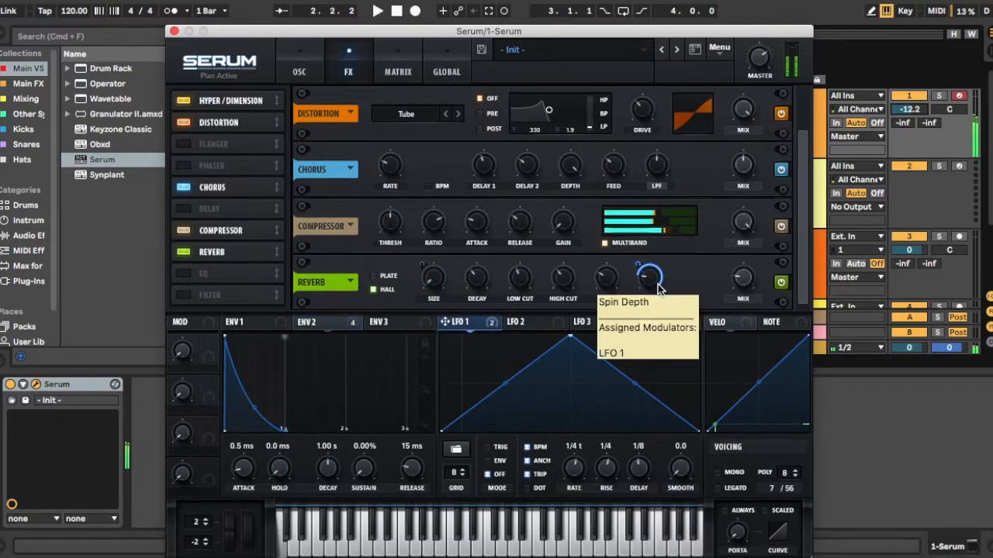
left_click_drag(455, 323, 745, 294)
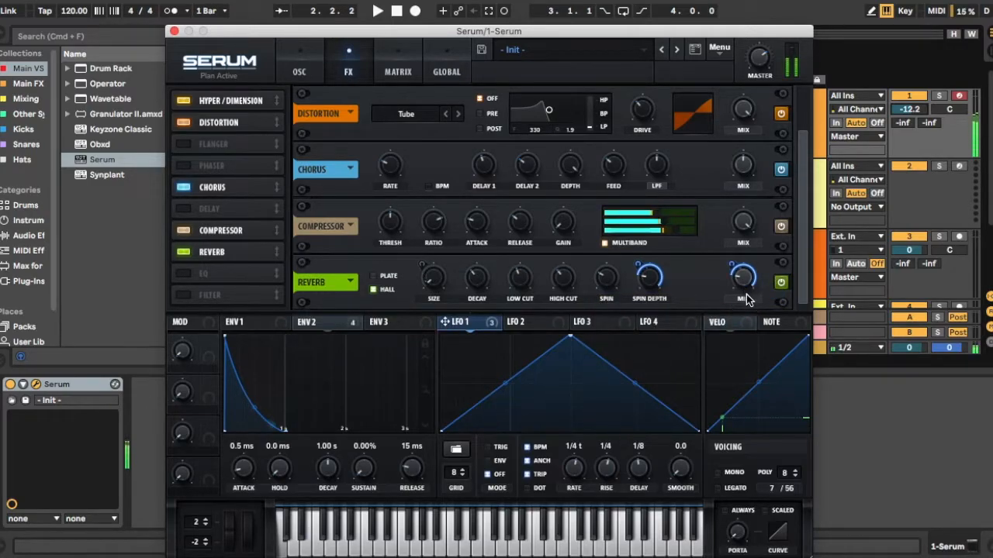
left_click_drag(744, 279, 736, 313)
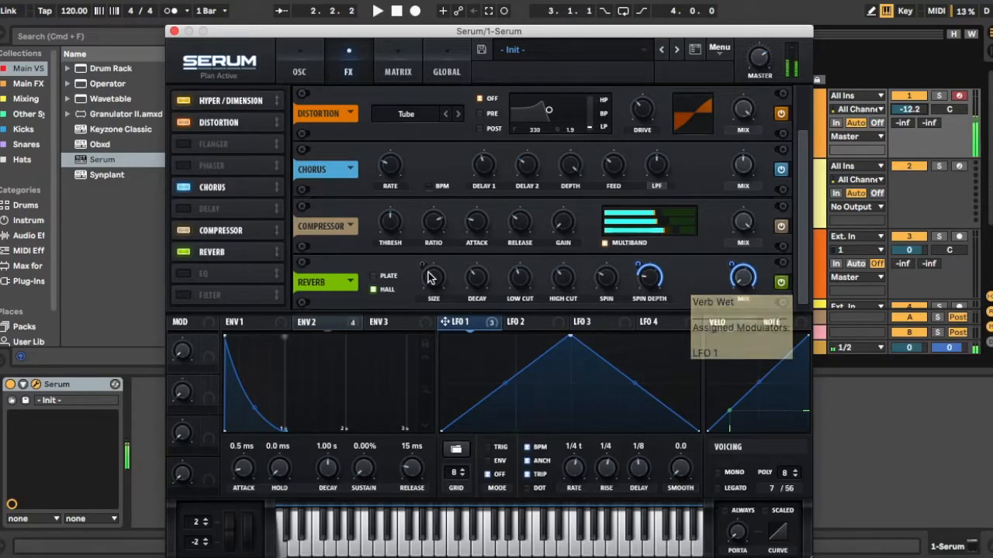
- Enable the effects filter, change its type to Reverb and try its cutoff on a held note
left_click(185, 295)
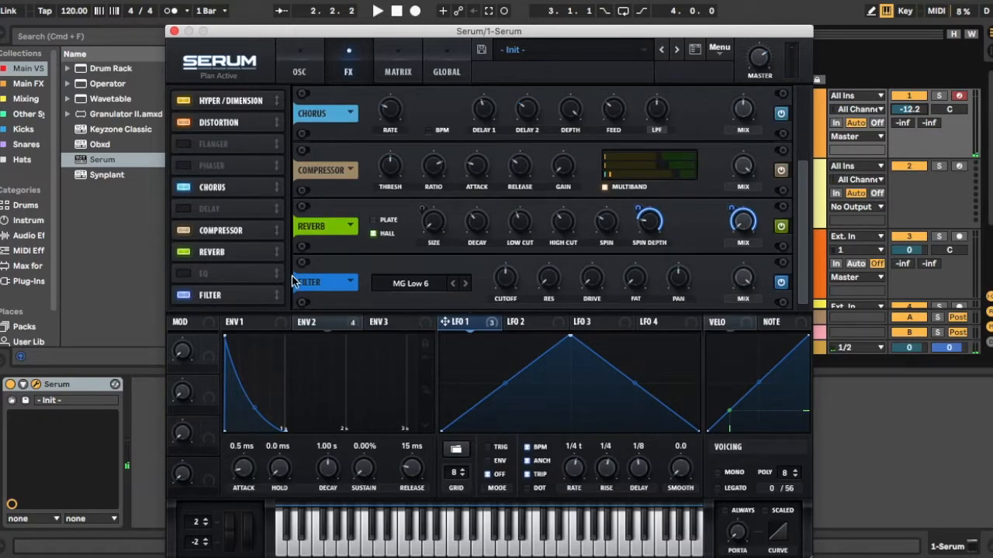
left_click(435, 285)
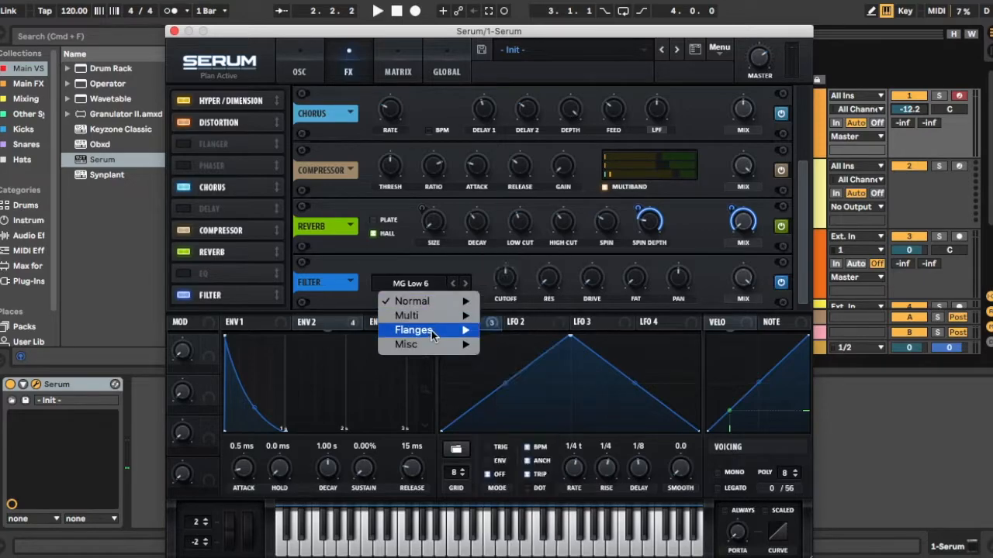
mouse_move(435, 346)
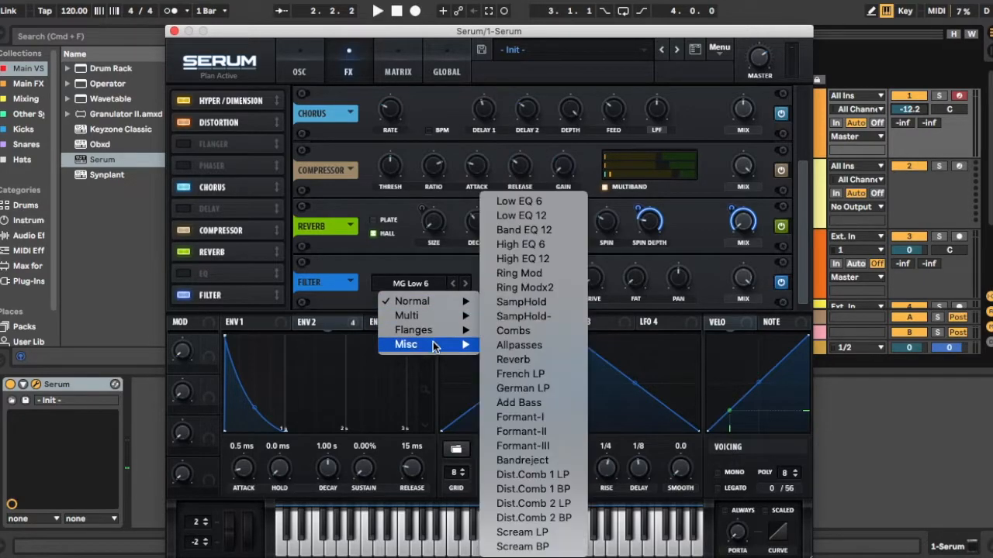
left_click(514, 360)
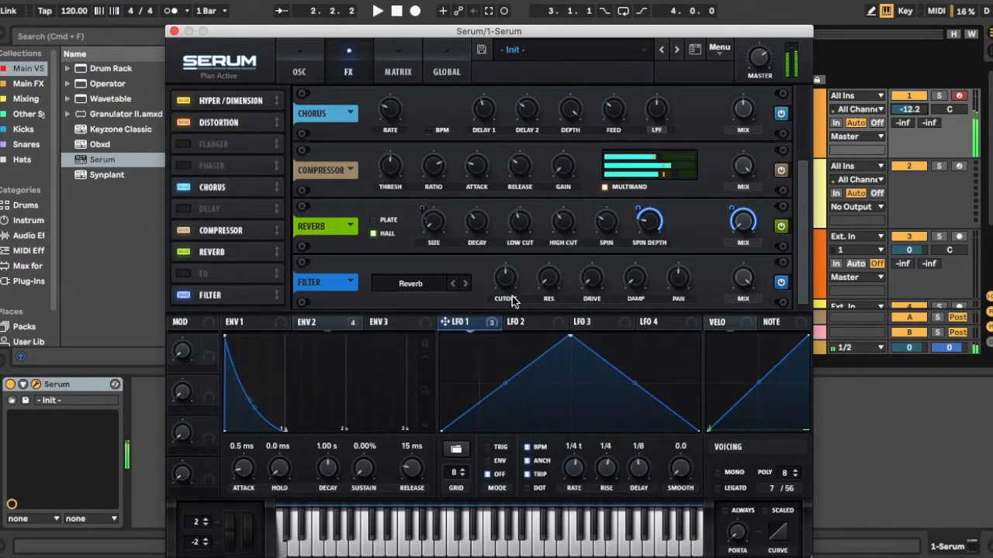
mouse_move(504, 283)
mouse_move(504, 283)
left_mouse_down()
mouse_move(505, 328)
mouse_move(505, 232)
mouse_move(505, 301)
mouse_move(487, 323)
mouse_move(471, 284)
mouse_move(473, 241)
mouse_move(492, 202)
mouse_move(506, 281)
left_mouse_up()
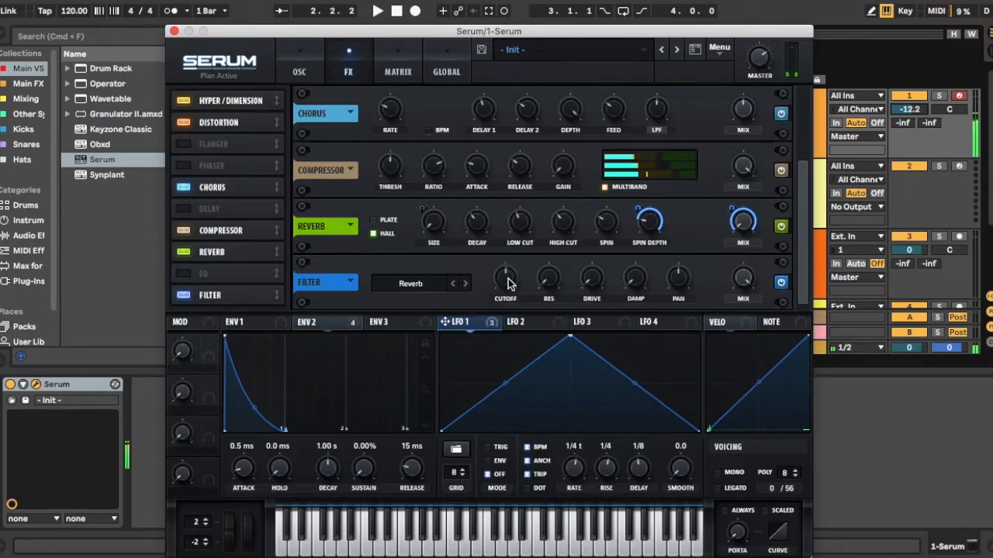
- Assign LFO 2 to the effects filter's cutoff and audition a note
left_click(543, 326)
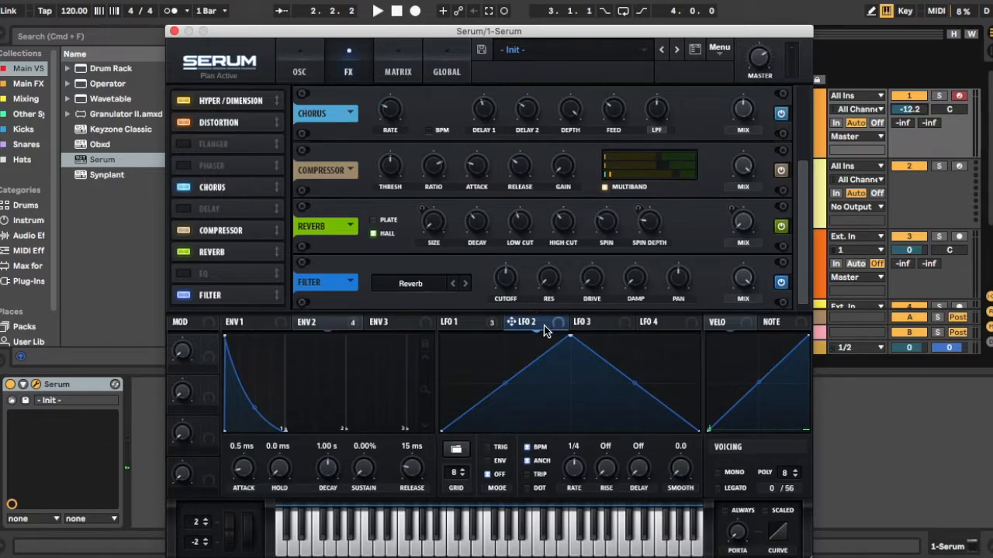
left_click_drag(542, 322, 505, 280)
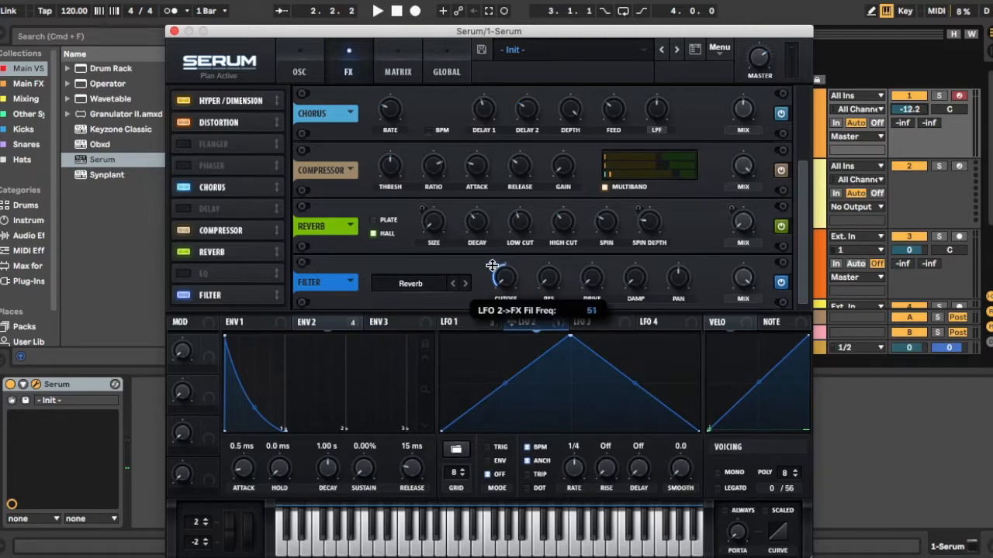
key("a")
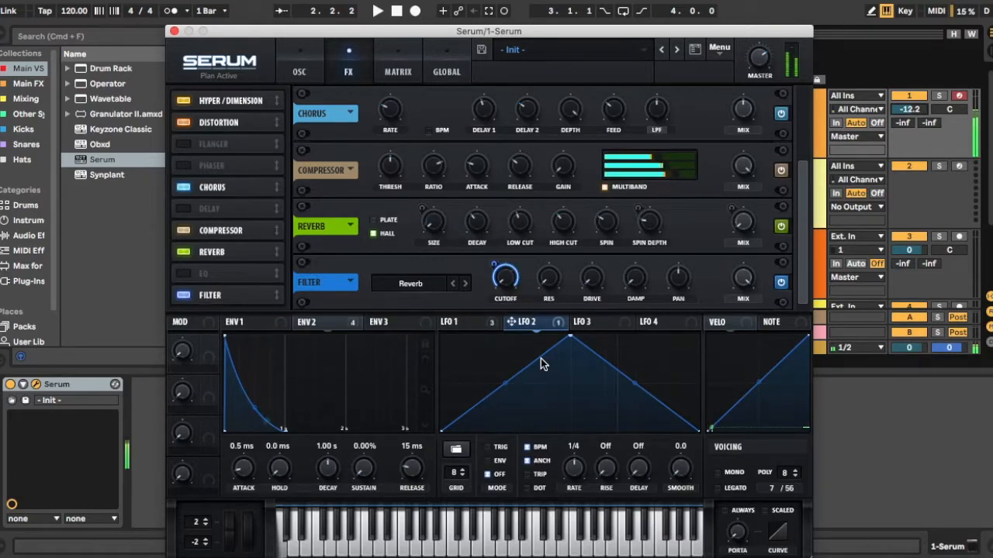
- Set LFO 2's rate to bar and its smoothing to 18.8, and raise the effects filter's resonance
left_click_drag(570, 470, 575, 479)
left_click_drag(583, 460, 581, 483)
left_click_drag(683, 466, 691, 437)
left_click_drag(547, 284, 554, 231)
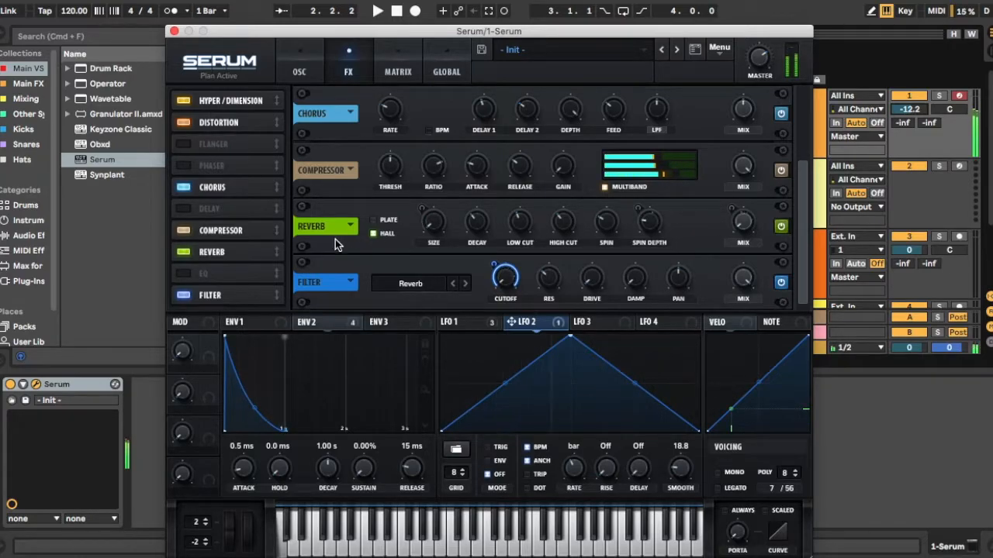
- Move the compressor to the end of the effects chain, after the filter
left_click_drag(802, 216, 800, 253)
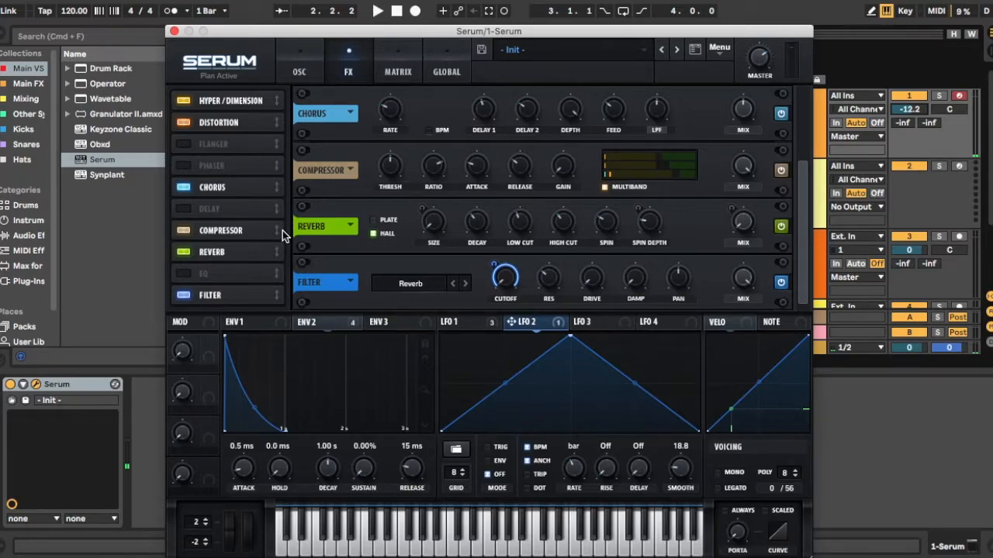
left_click_drag(280, 228, 259, 306)
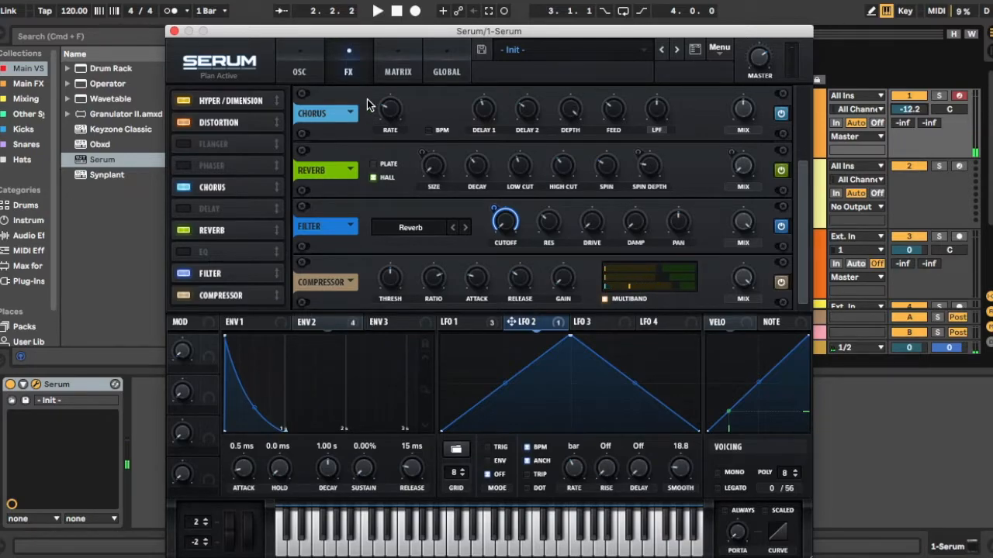
- Add a modulation matrix row with Velo as source and global Amp. as destination, and raise its amount to maximum
left_click(299, 62)
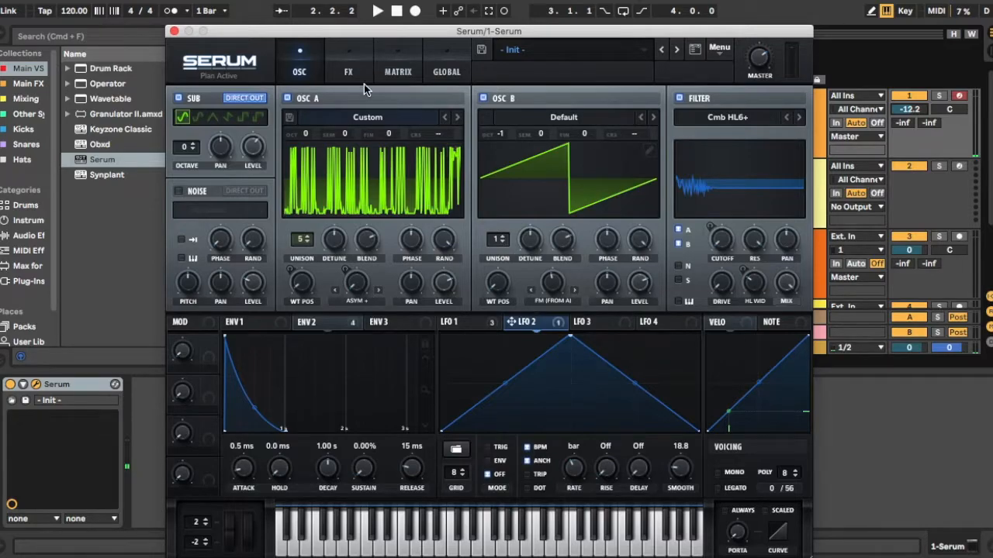
left_click(348, 71)
left_click(398, 71)
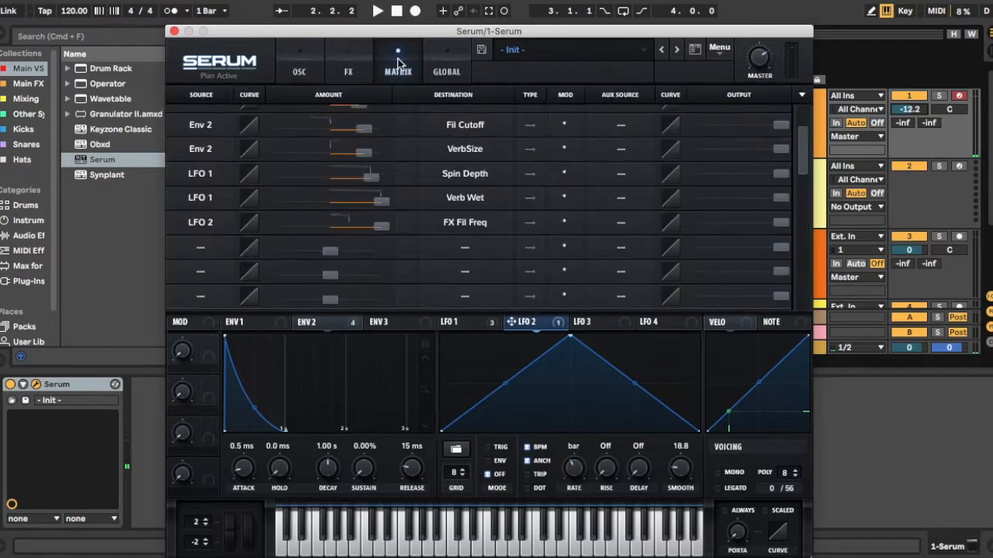
left_click(209, 245)
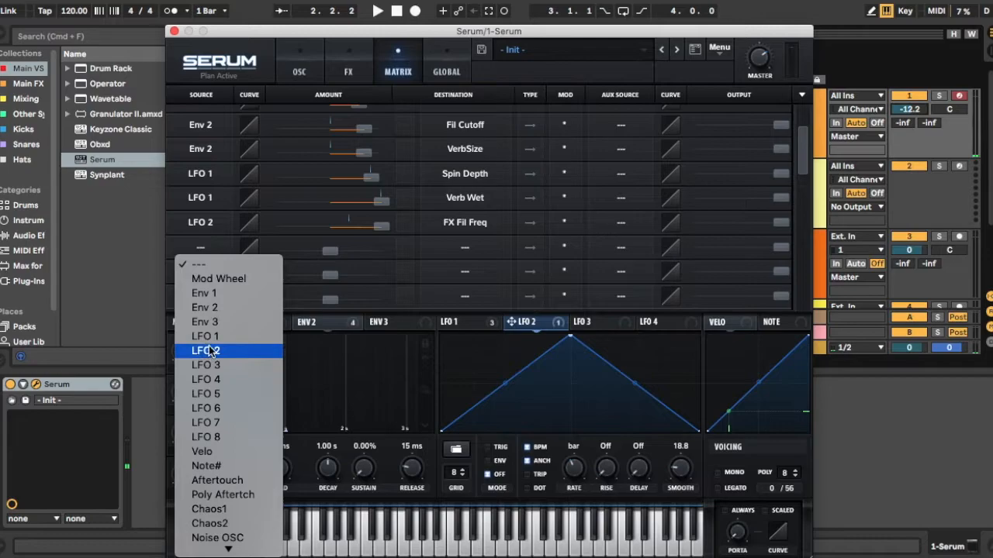
scroll(231, 473, "down", 5)
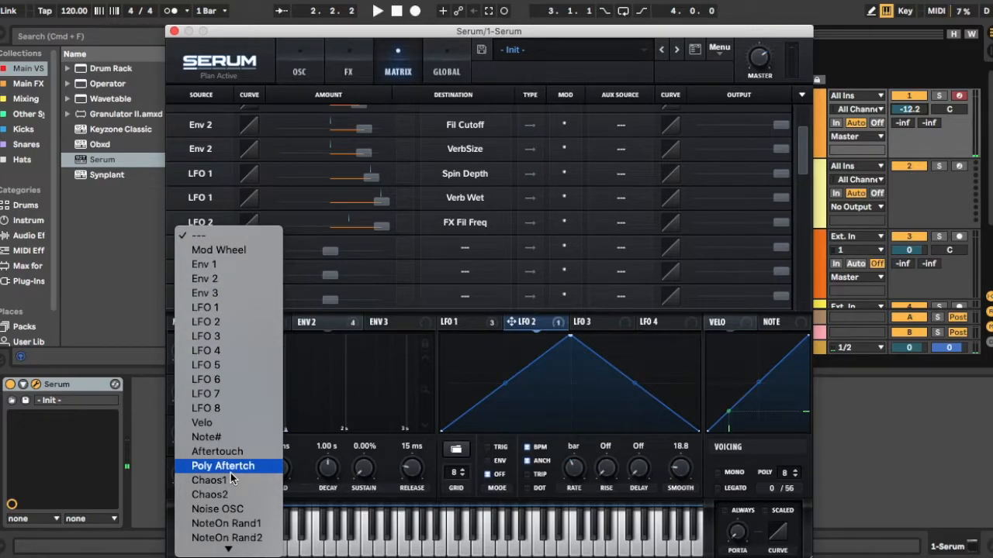
scroll(230, 480, "down", 3)
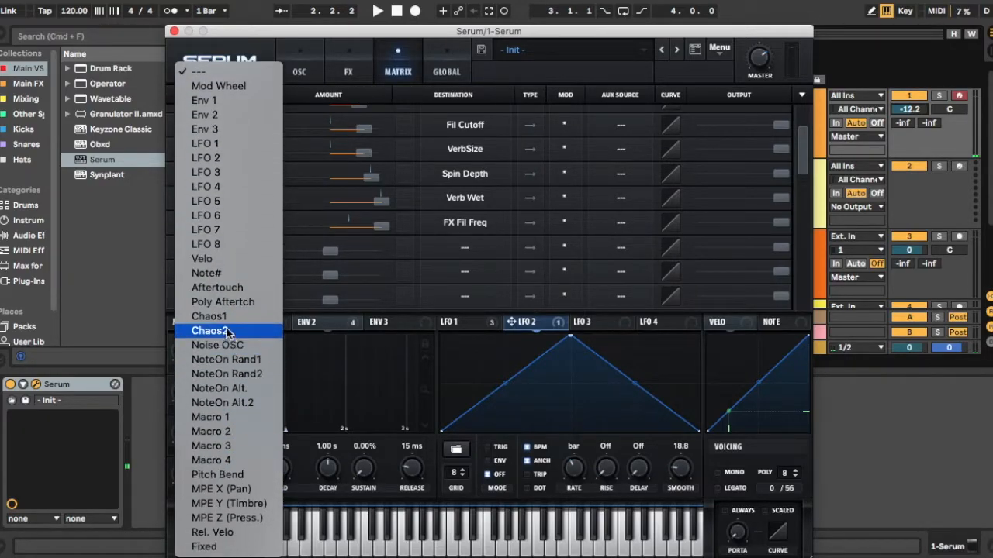
left_click(225, 258)
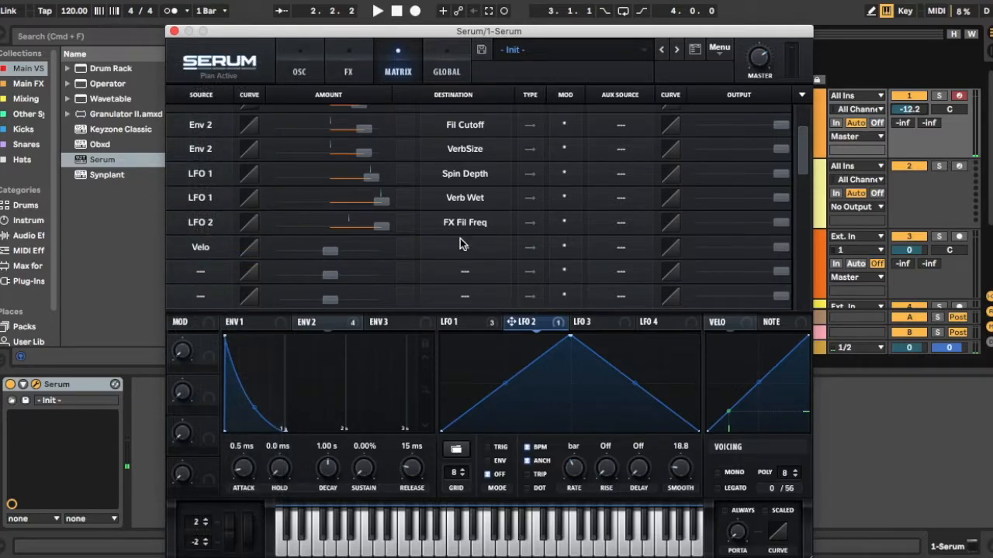
left_click(482, 252)
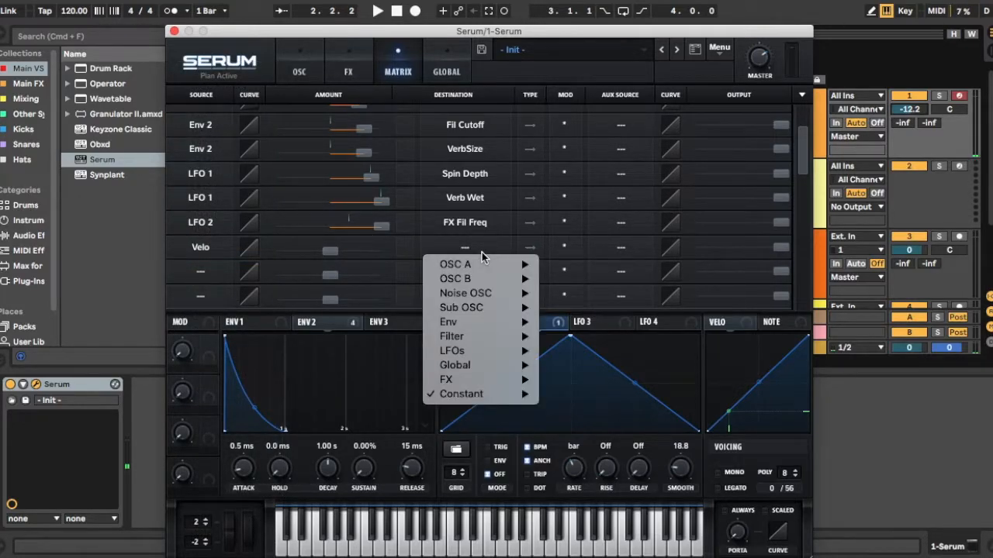
mouse_move(481, 369)
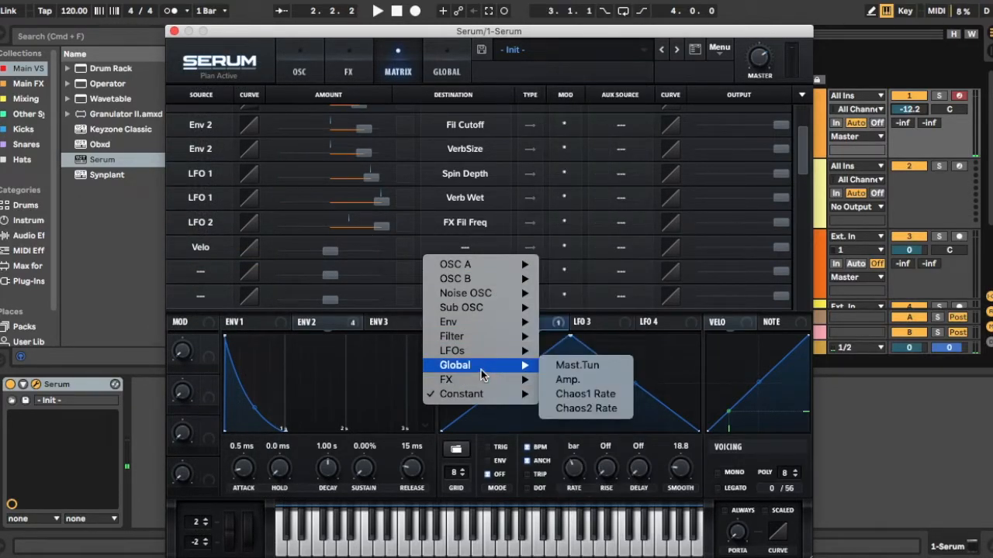
left_click(583, 374)
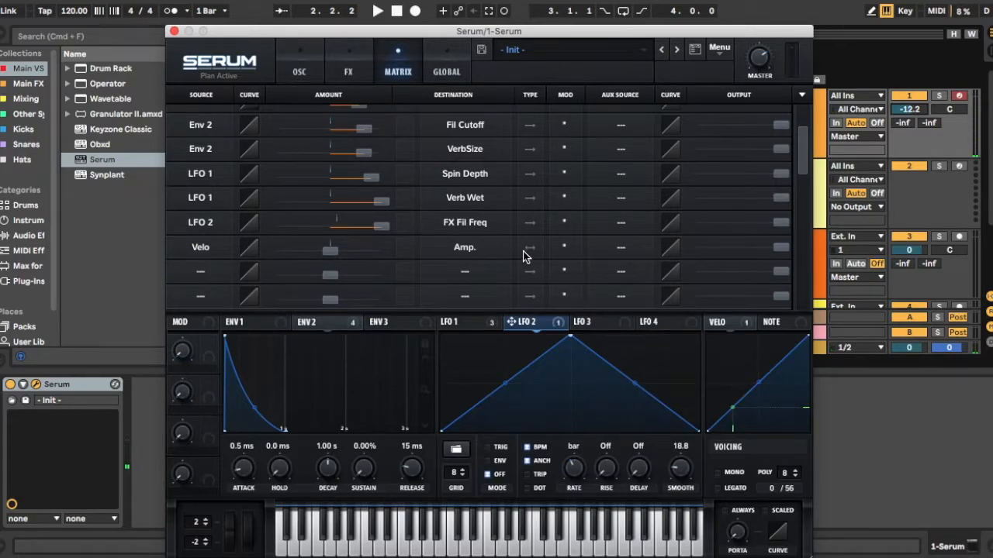
left_click_drag(329, 252, 371, 256)
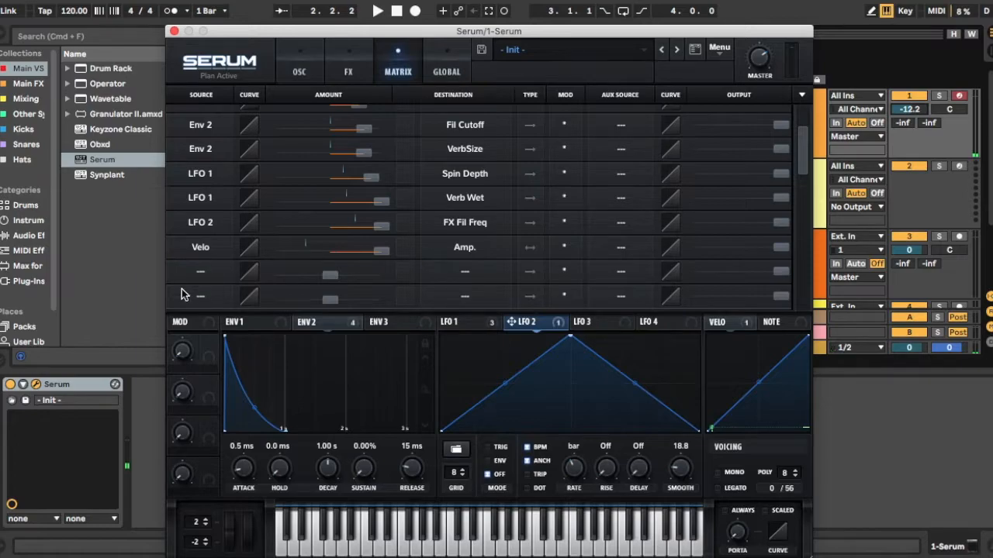
- Try global Mast.Tun as the Velo row's destination and audition notes, and return the destination to Amp
left_click(479, 248)
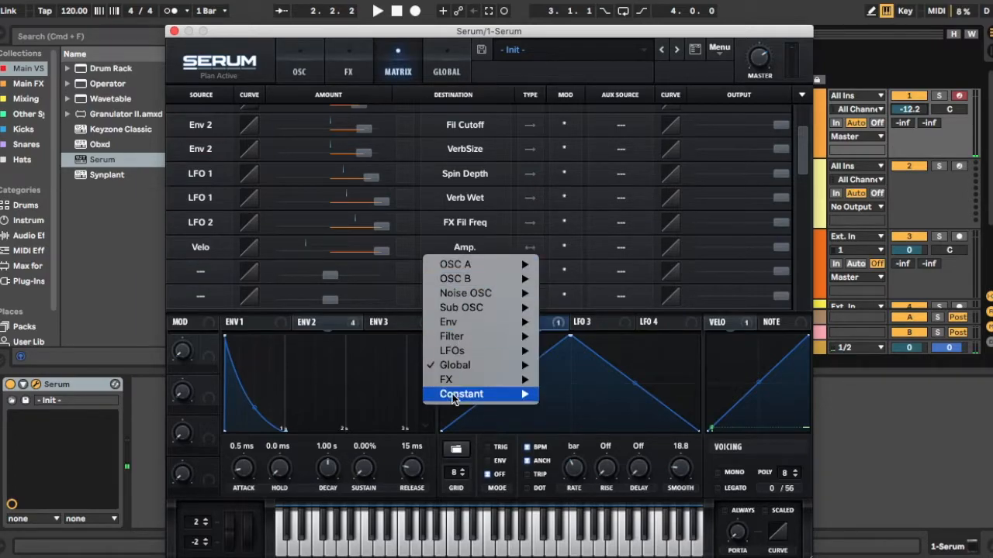
mouse_move(456, 373)
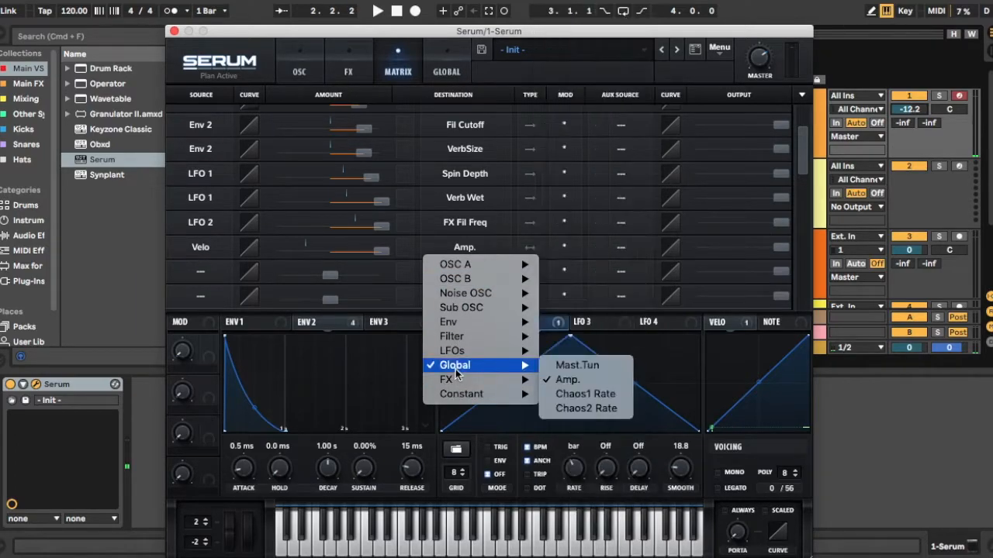
left_click(576, 365)
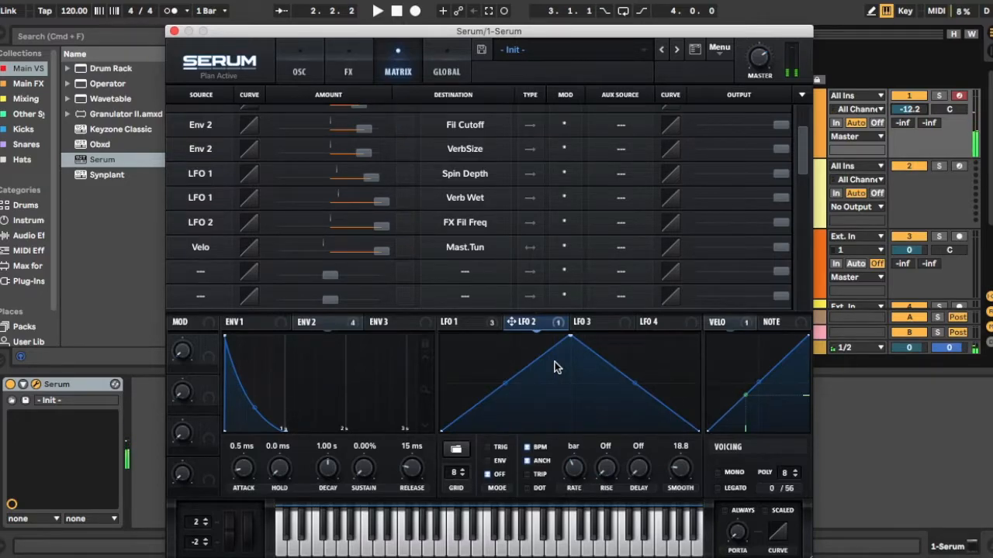
left_click(483, 248)
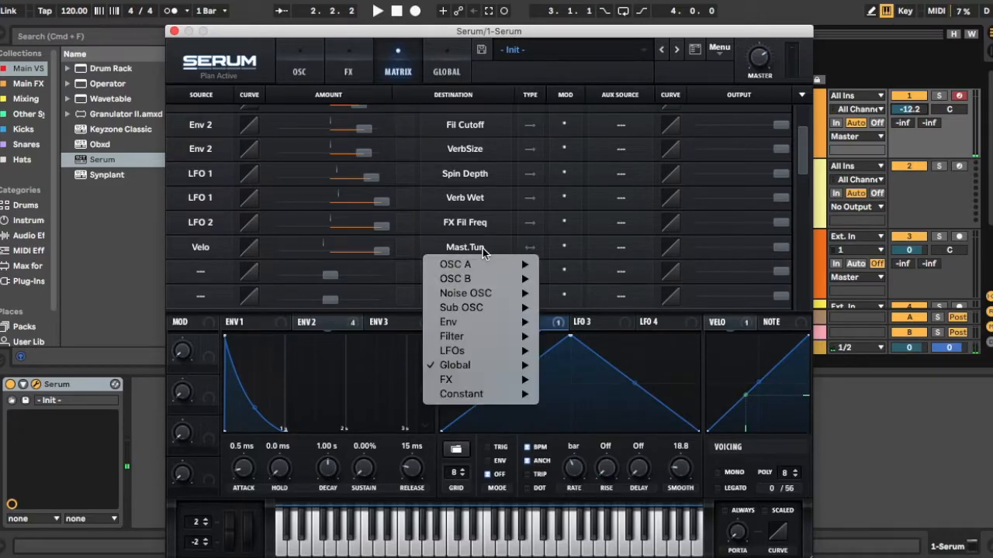
mouse_move(469, 365)
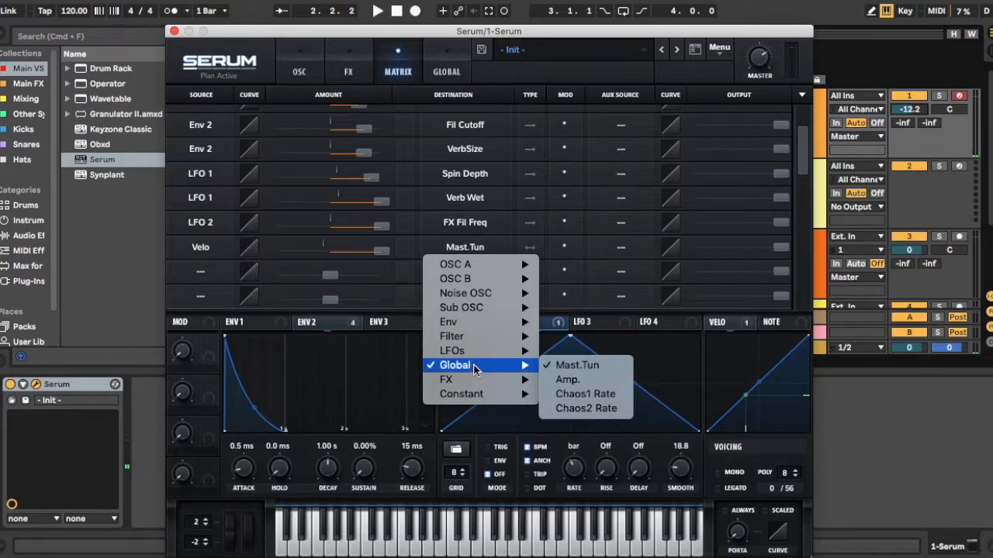
left_click(583, 380)
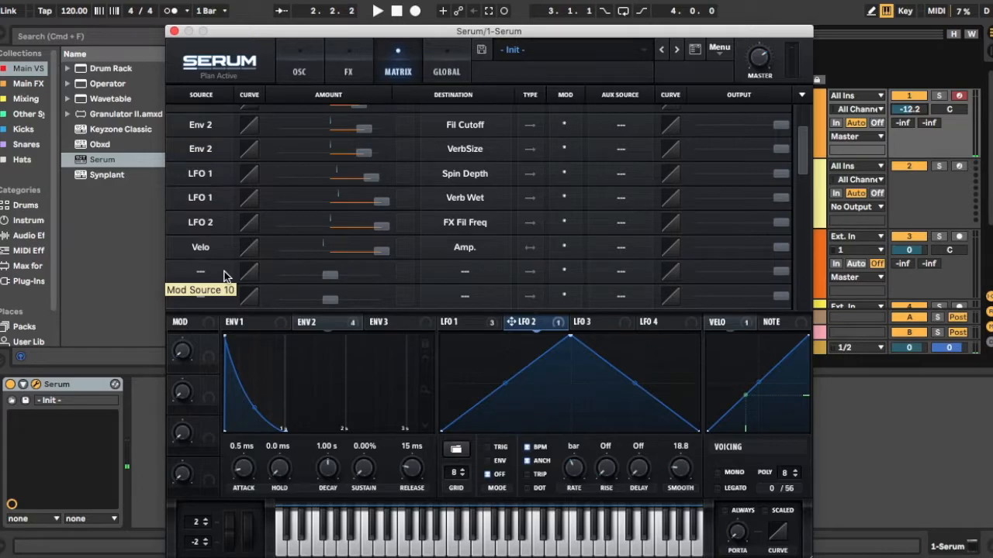
- Assign the Note modulation source to the main filter's cutoff
left_click(795, 322)
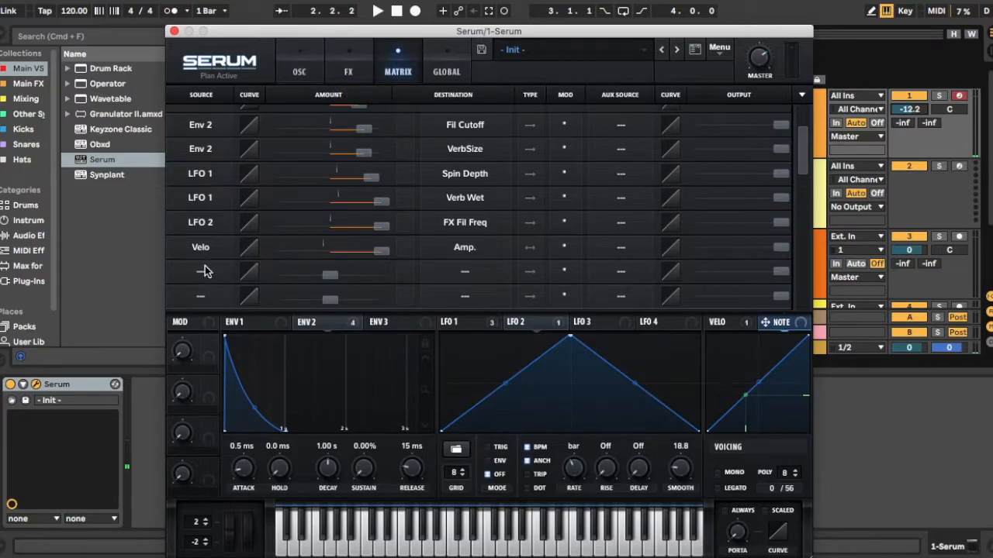
left_click(309, 55)
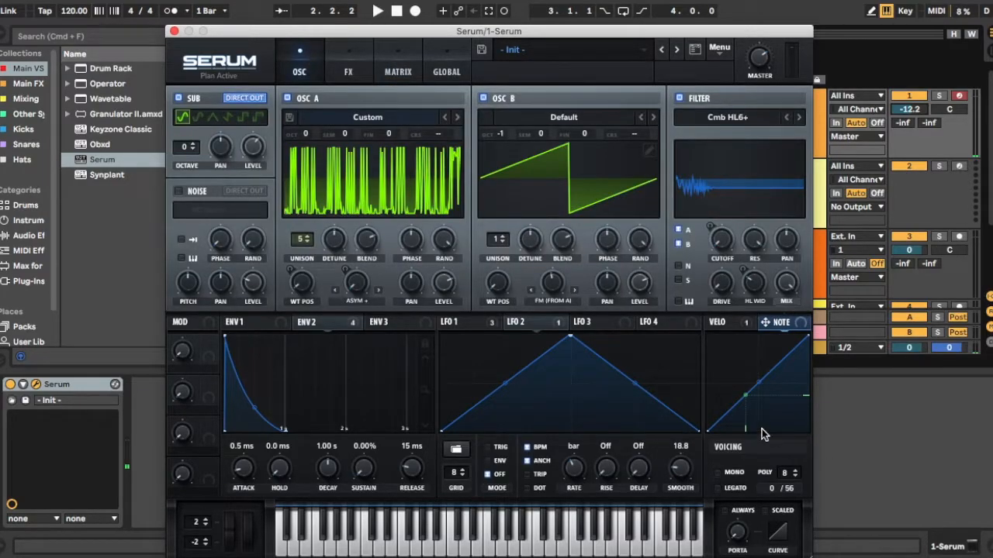
left_click_drag(778, 325, 724, 245)
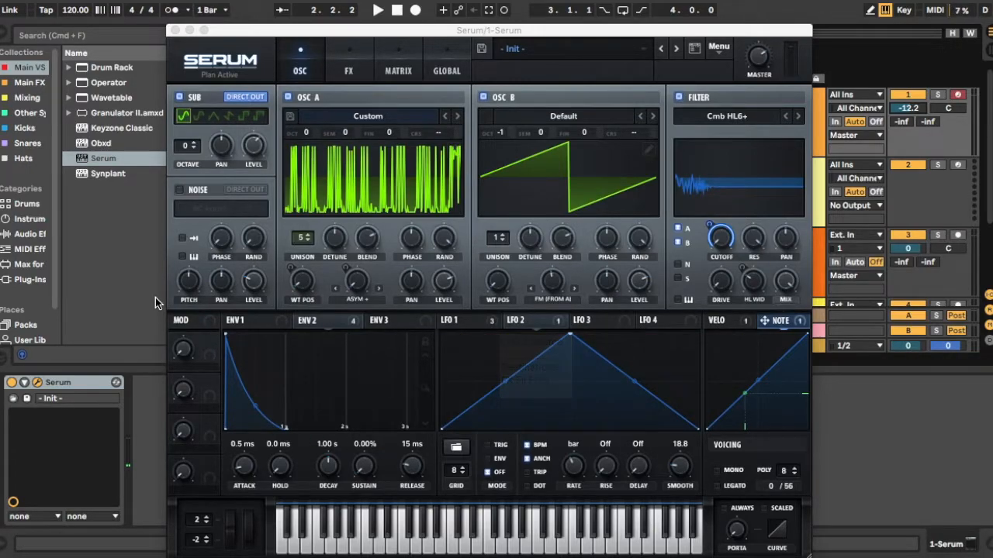
- Assign Macro 1 to the coarse pitch of OSC A and OSC B, OSC A's unison detune, and the filter cutoff
left_click_drag(209, 342, 437, 133)
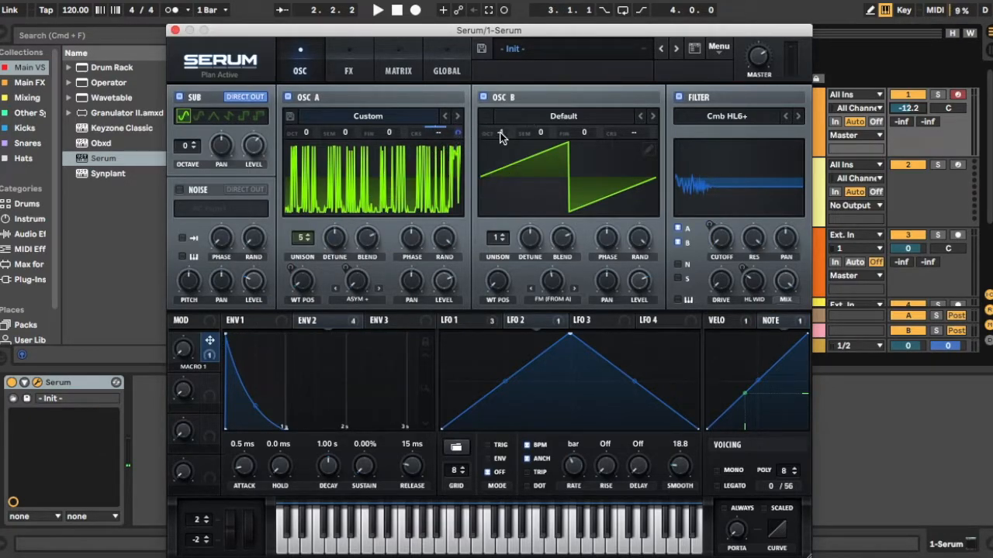
left_click_drag(209, 342, 626, 134)
left_click_drag(210, 342, 334, 252)
left_click_drag(211, 344, 722, 240)
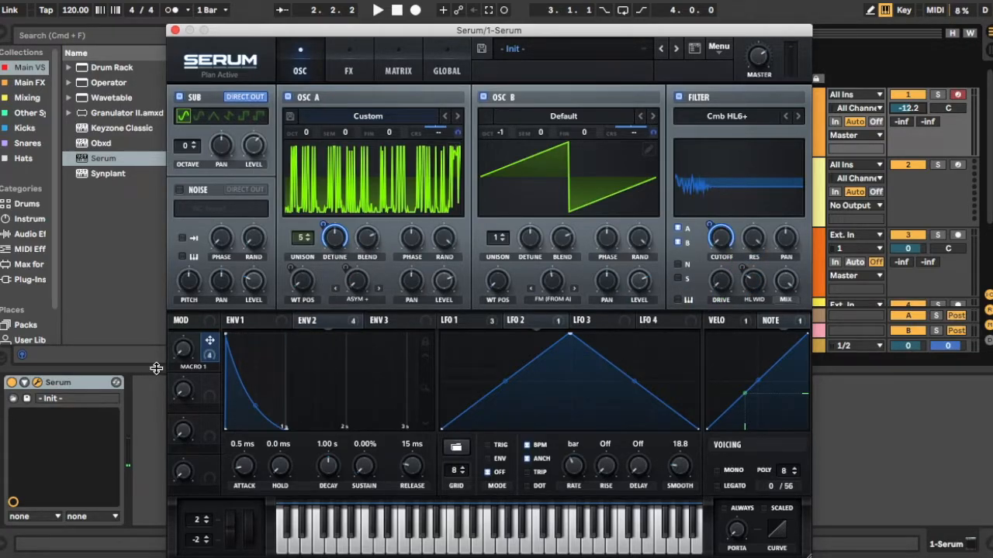